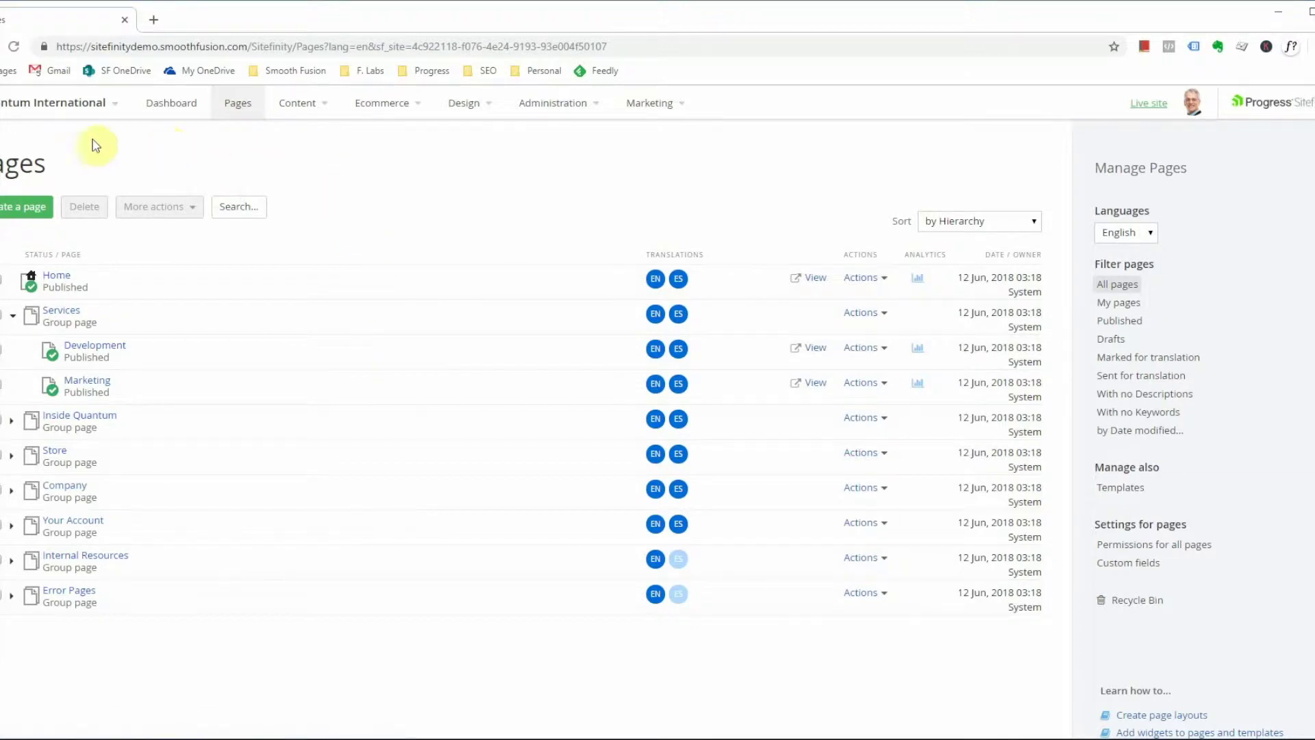
Step: Begin a new page from the Pages list
{"action": "left_click", "coordinate": [21, 209]}
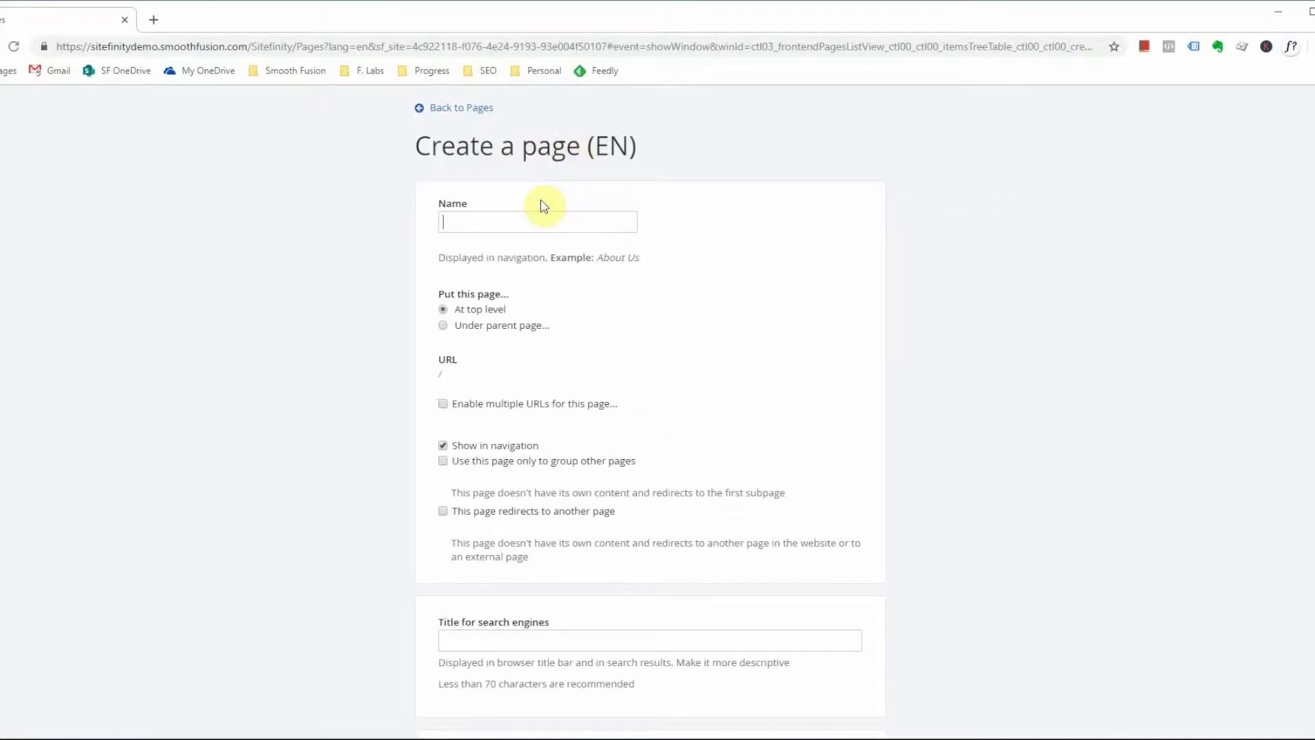
{"action": "type", "text": "DEmo"}
Step: Correct the page name to 'Demo', choose placement under a parent page and expand Services
{"action": "key", "text": "BackSpace"}
{"action": "key", "text": "BackSpace"}
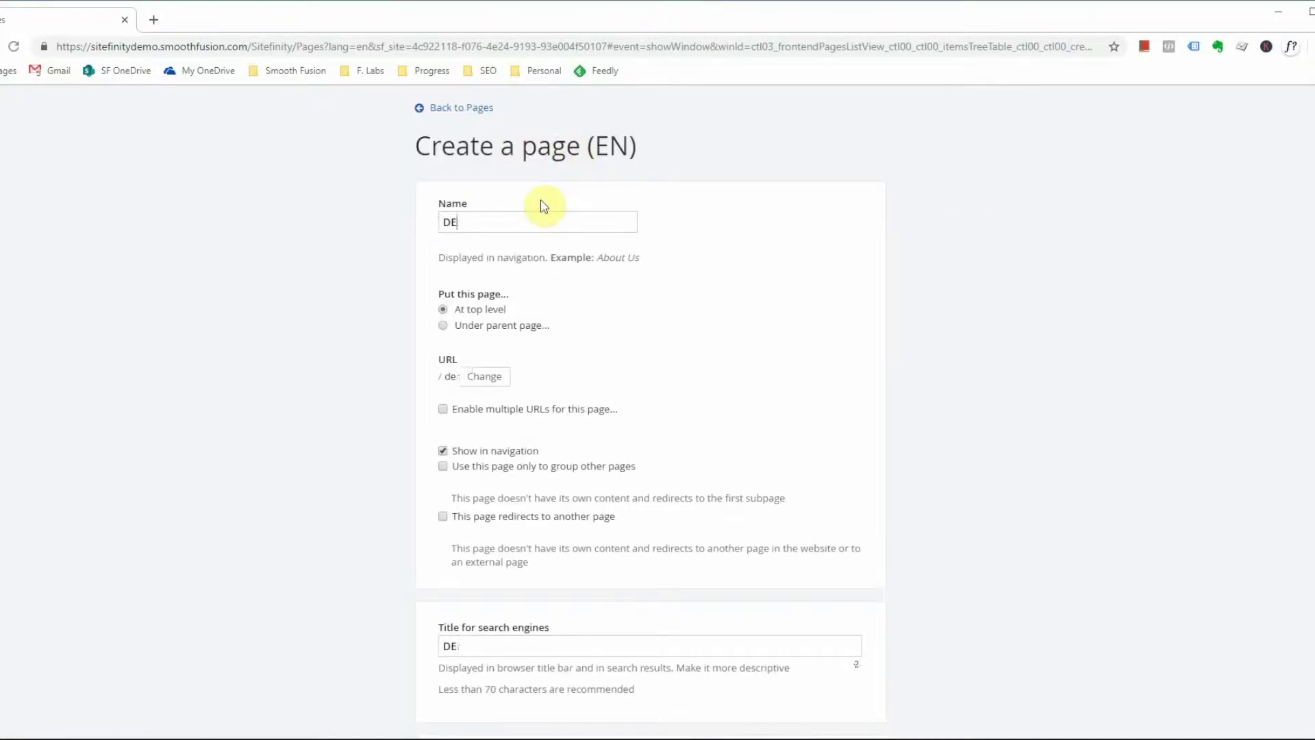
{"action": "key", "text": "BackSpace"}
{"action": "type", "text": "emo"}
{"action": "left_click", "coordinate": [471, 325]}
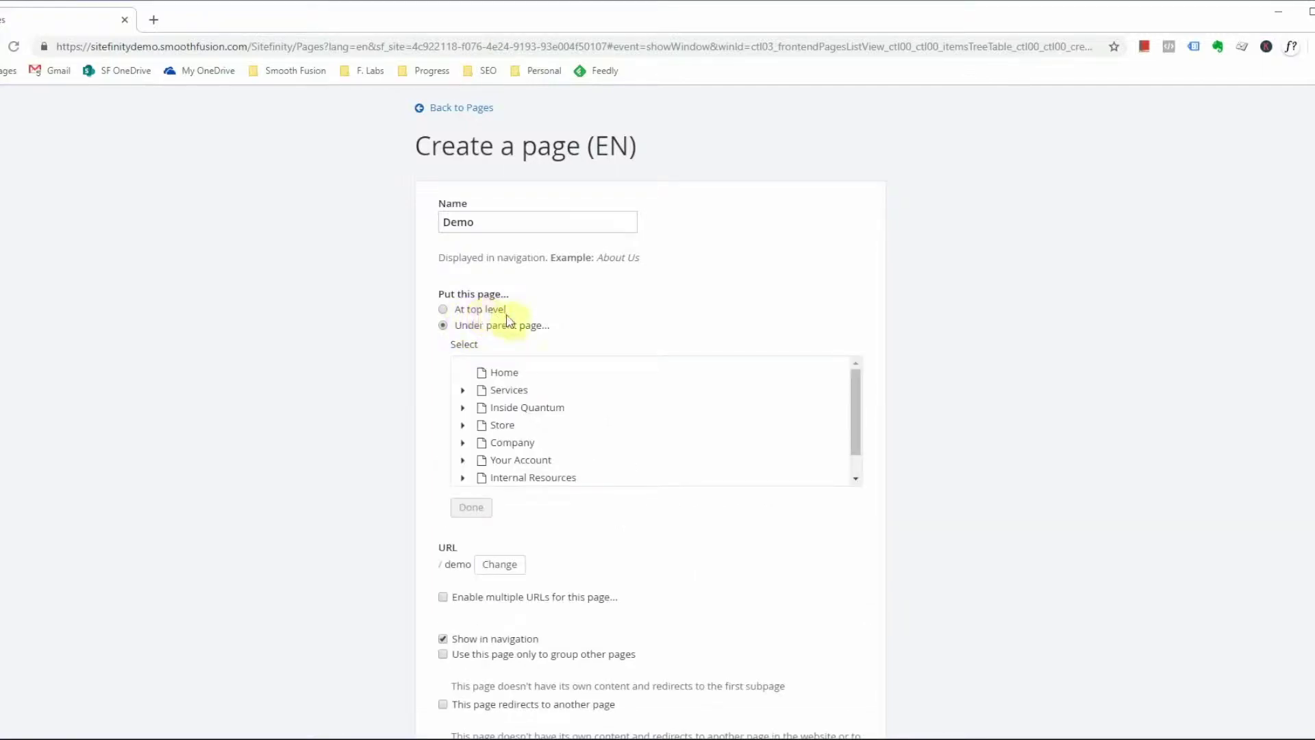
{"action": "left_click", "coordinate": [462, 391]}
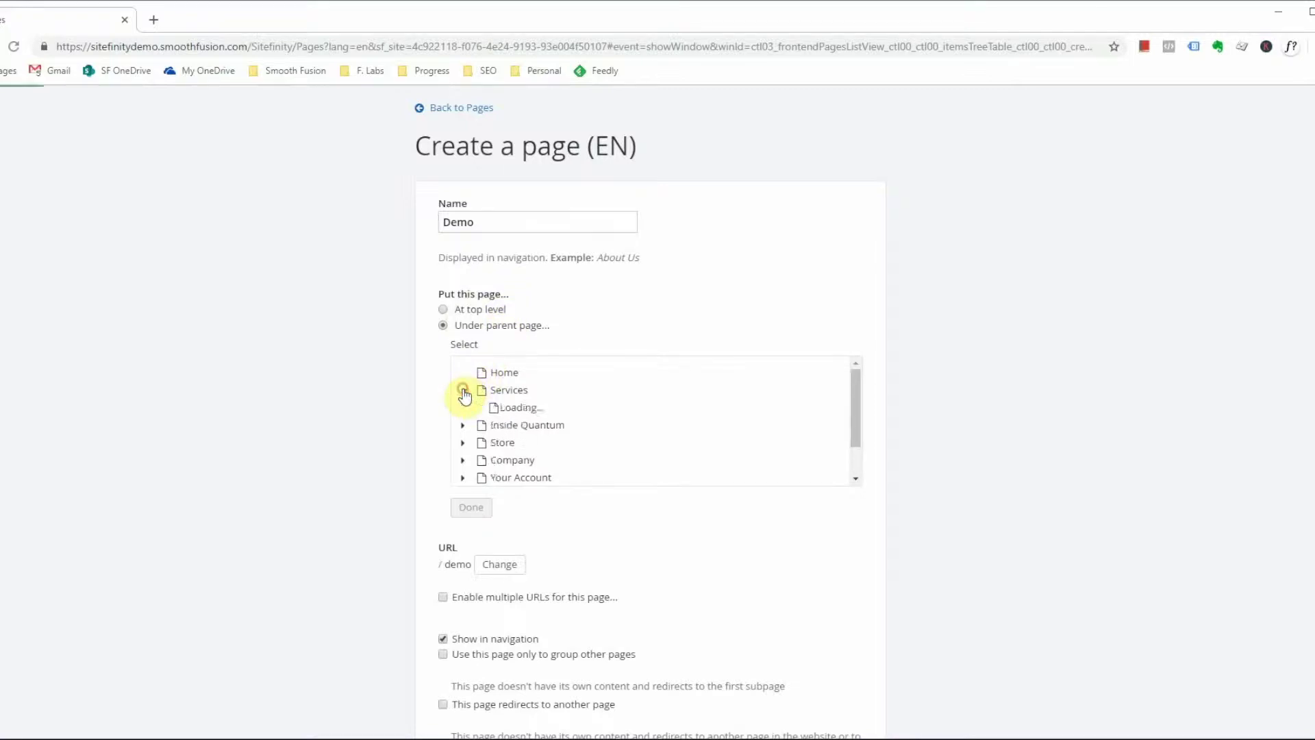
Step: Make Services the parent page so the URL becomes /services/demo
{"action": "left_click", "coordinate": [508, 391]}
{"action": "left_click", "coordinate": [471, 507]}
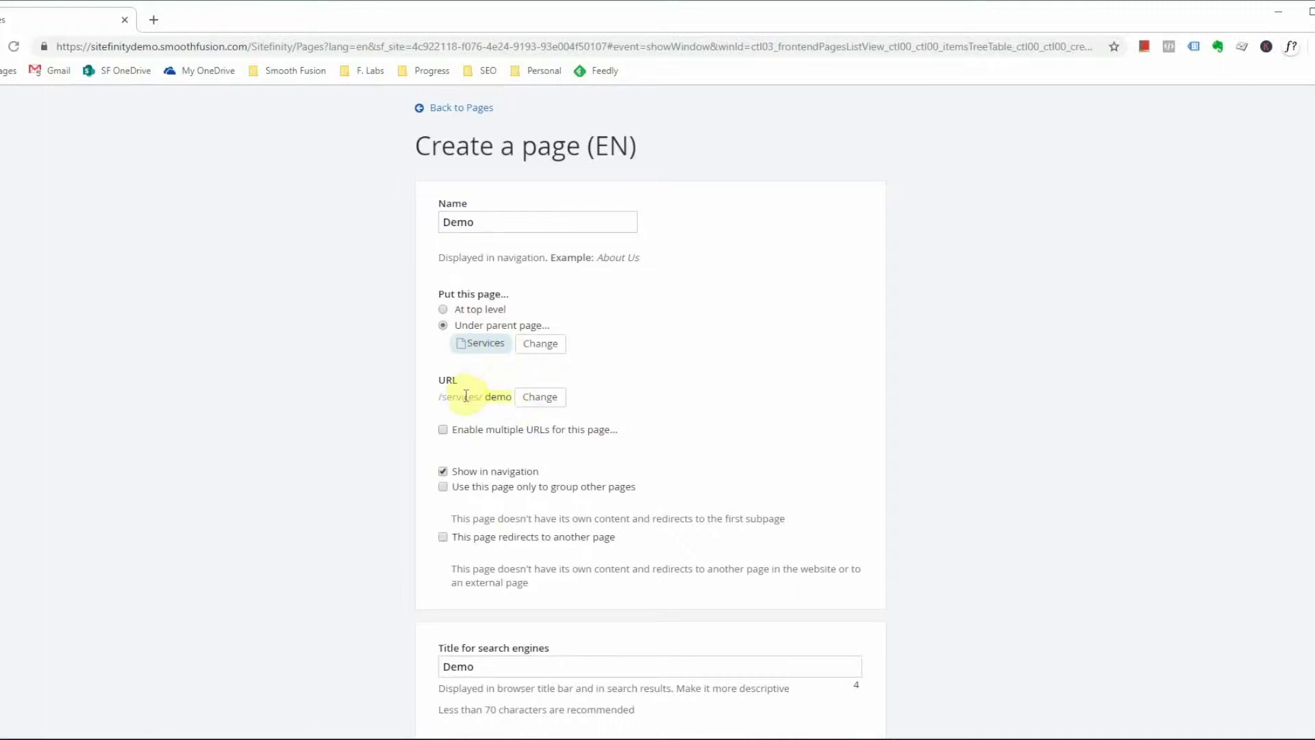
Step: Try editing the URL, restore the default structure and enable multiple URLs
{"action": "left_click", "coordinate": [538, 396]}
{"action": "left_click_drag", "start_coordinate": [515, 398], "coordinate": [479, 400]}
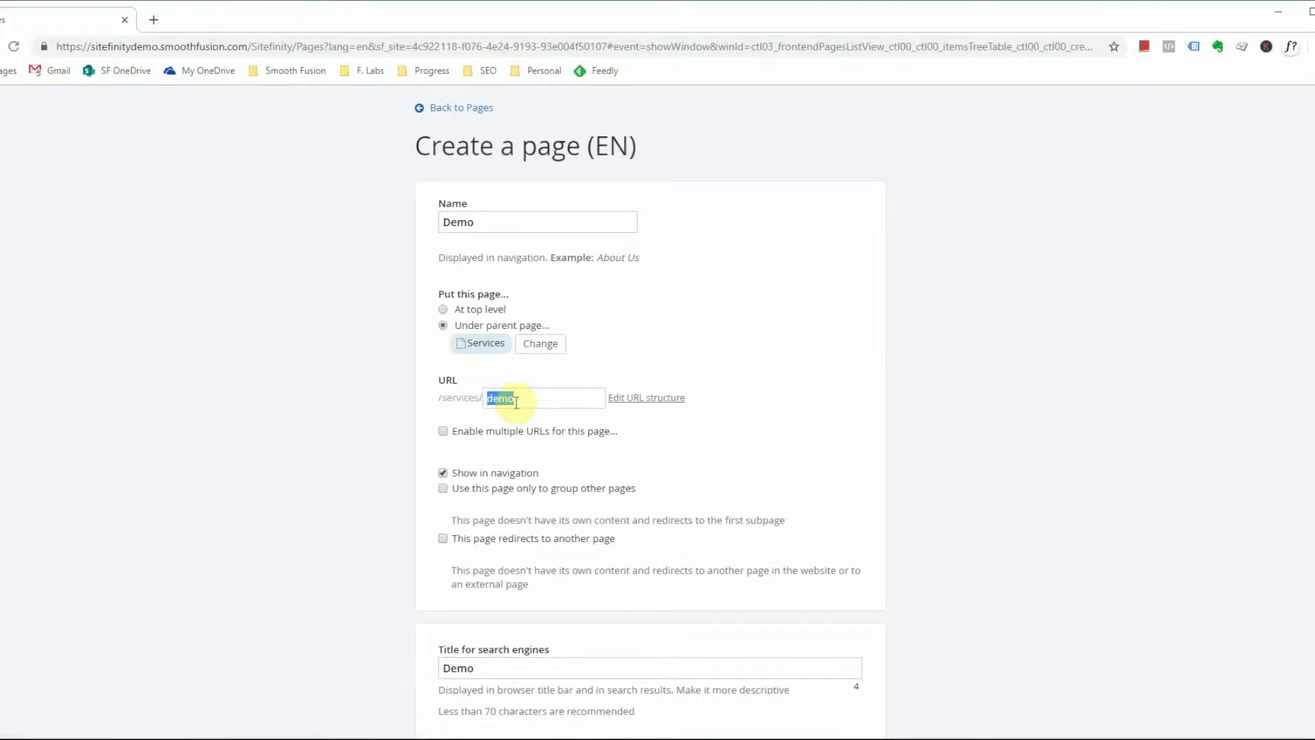
{"action": "left_click", "coordinate": [645, 397]}
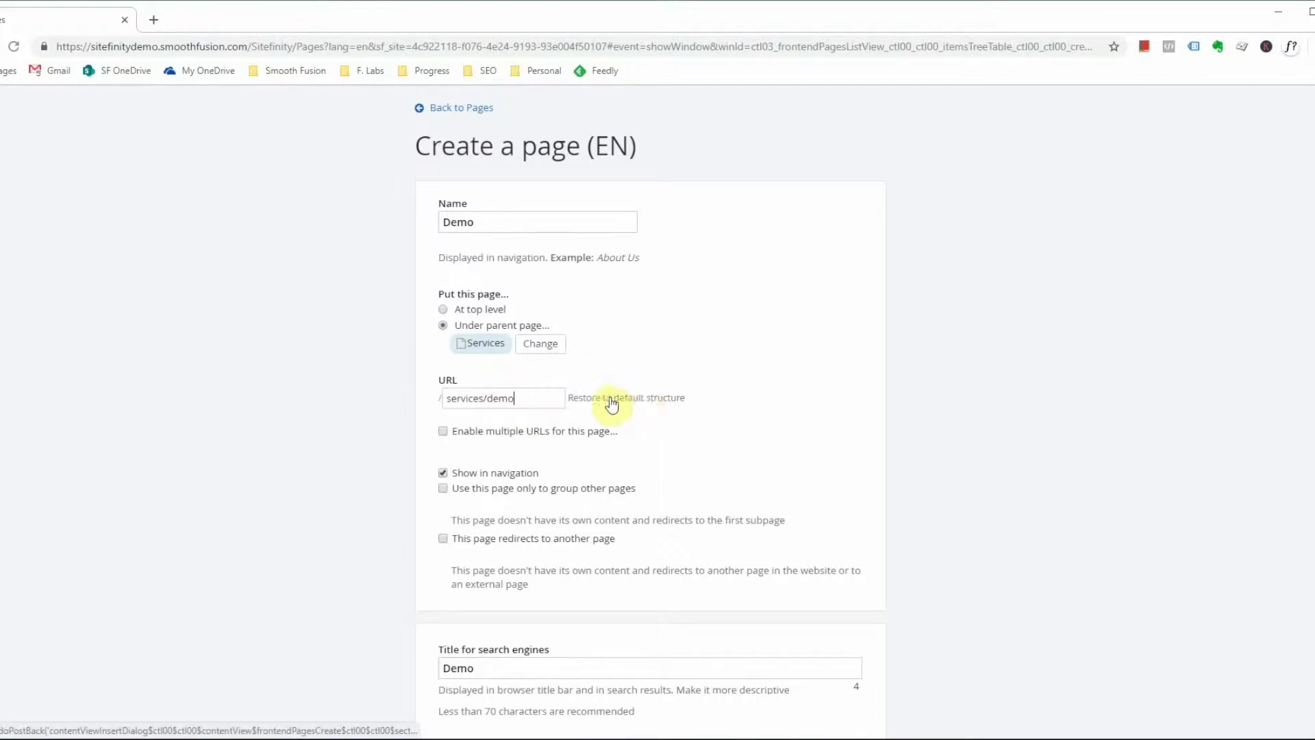
{"action": "left_click", "coordinate": [584, 400]}
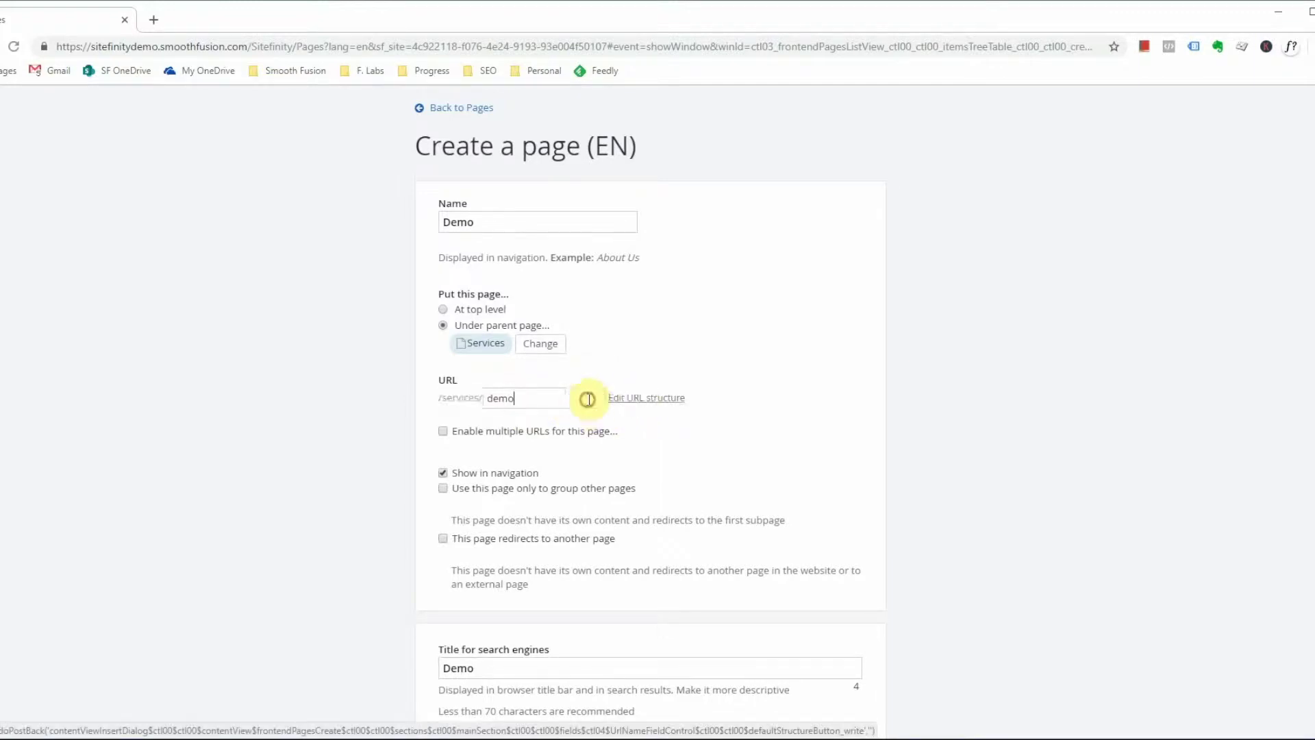
{"action": "left_click", "coordinate": [443, 431]}
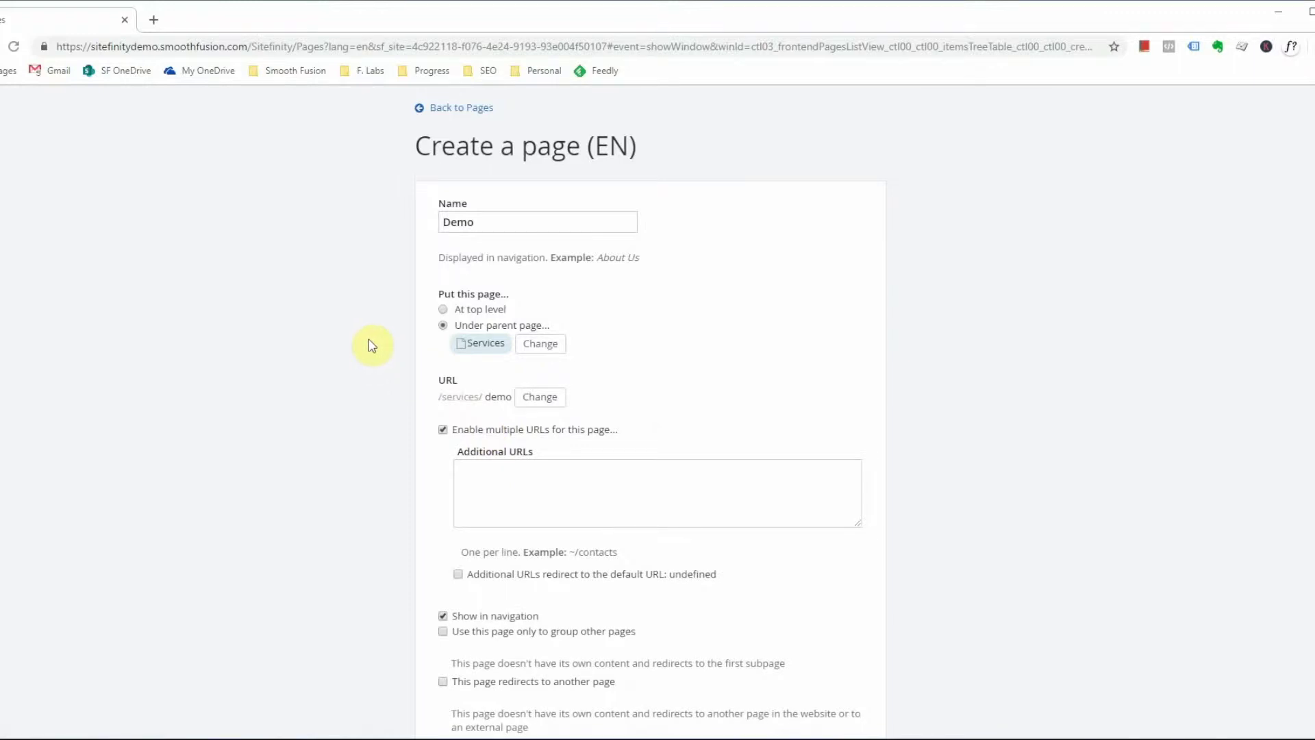
{"action": "scroll", "coordinate": [369, 340], "scroll_direction": "down", "scroll_amount": 3}
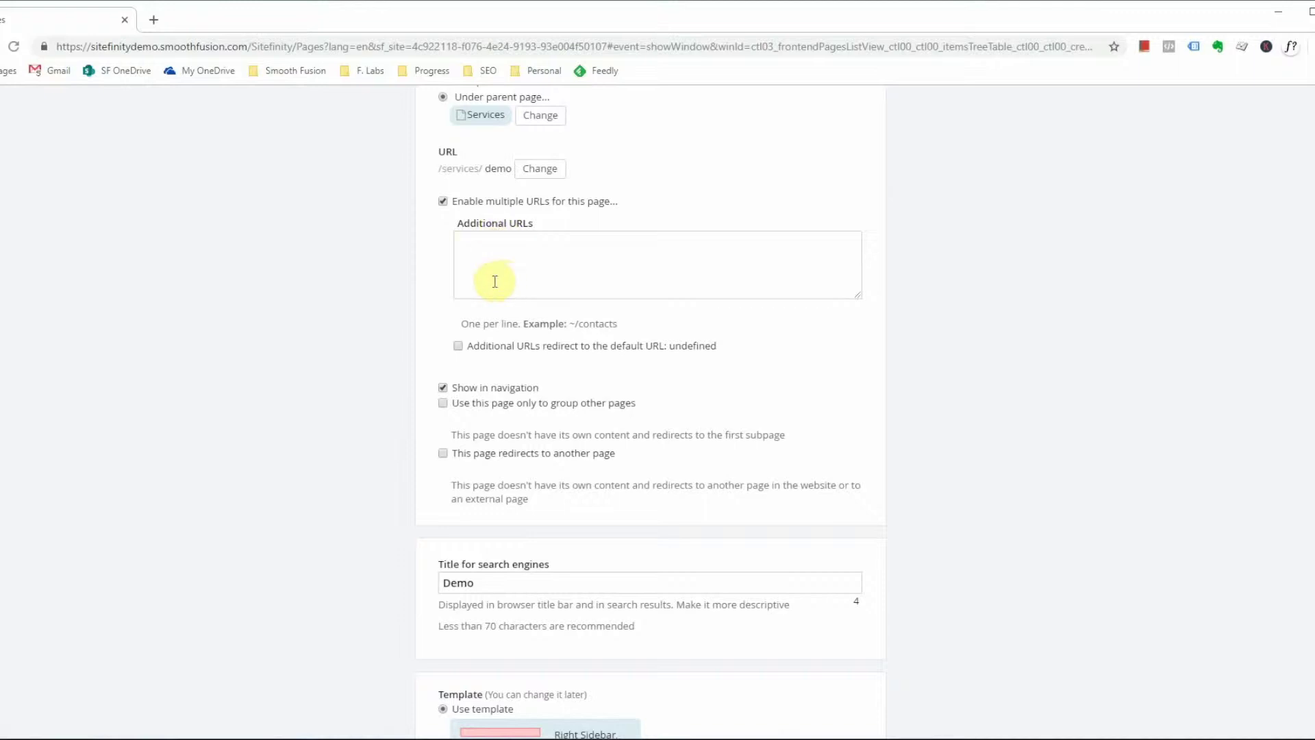
Step: Set additional URLs to redirect, turn multiple URLs off and toggle navigation visibility
{"action": "left_click", "coordinate": [455, 347]}
{"action": "left_click", "coordinate": [444, 202]}
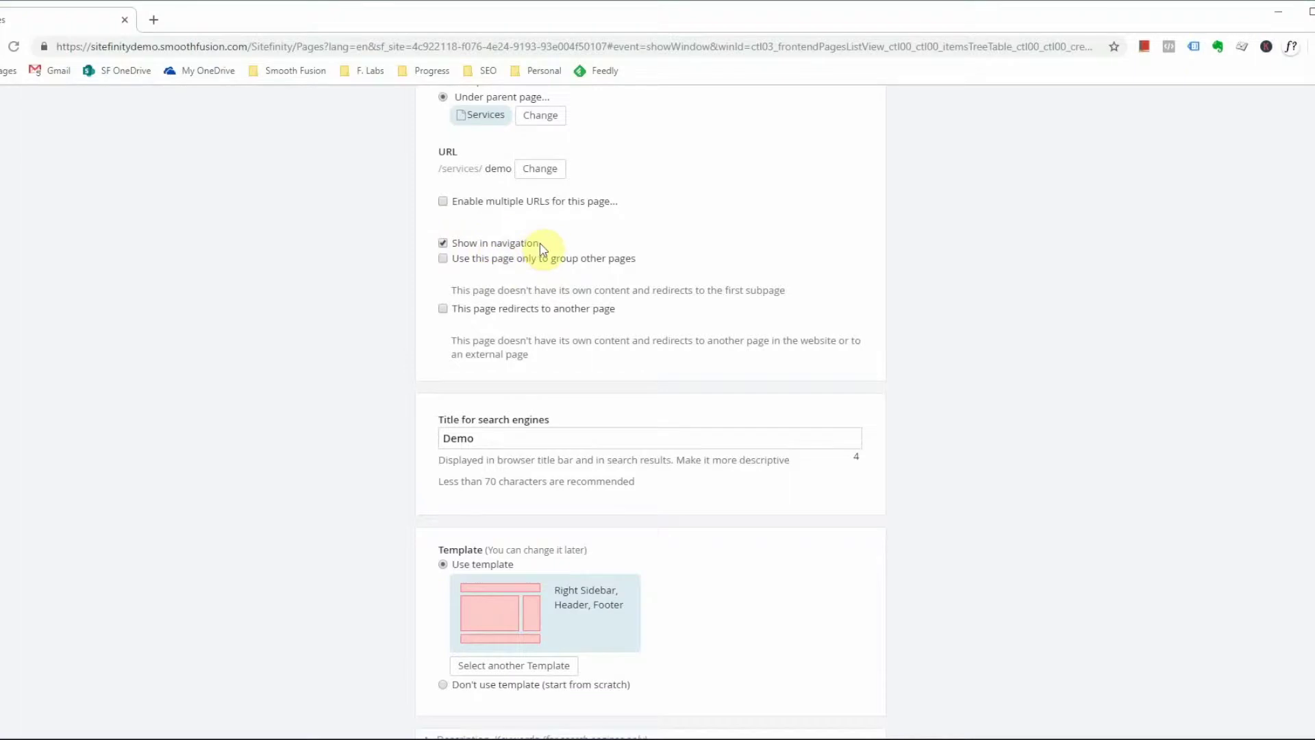
{"action": "left_click", "coordinate": [444, 245]}
{"action": "scroll", "coordinate": [401, 242], "scroll_direction": "down", "scroll_amount": 3}
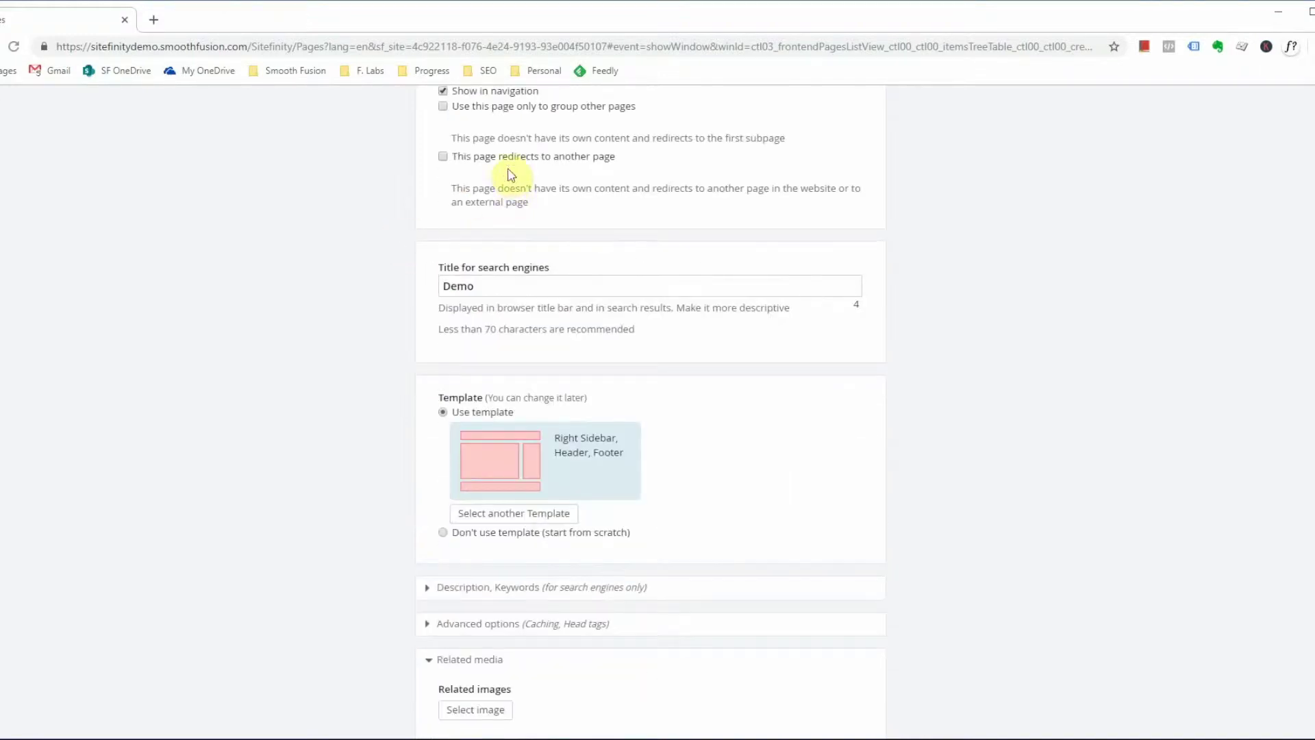
{"action": "left_click", "coordinate": [478, 157]}
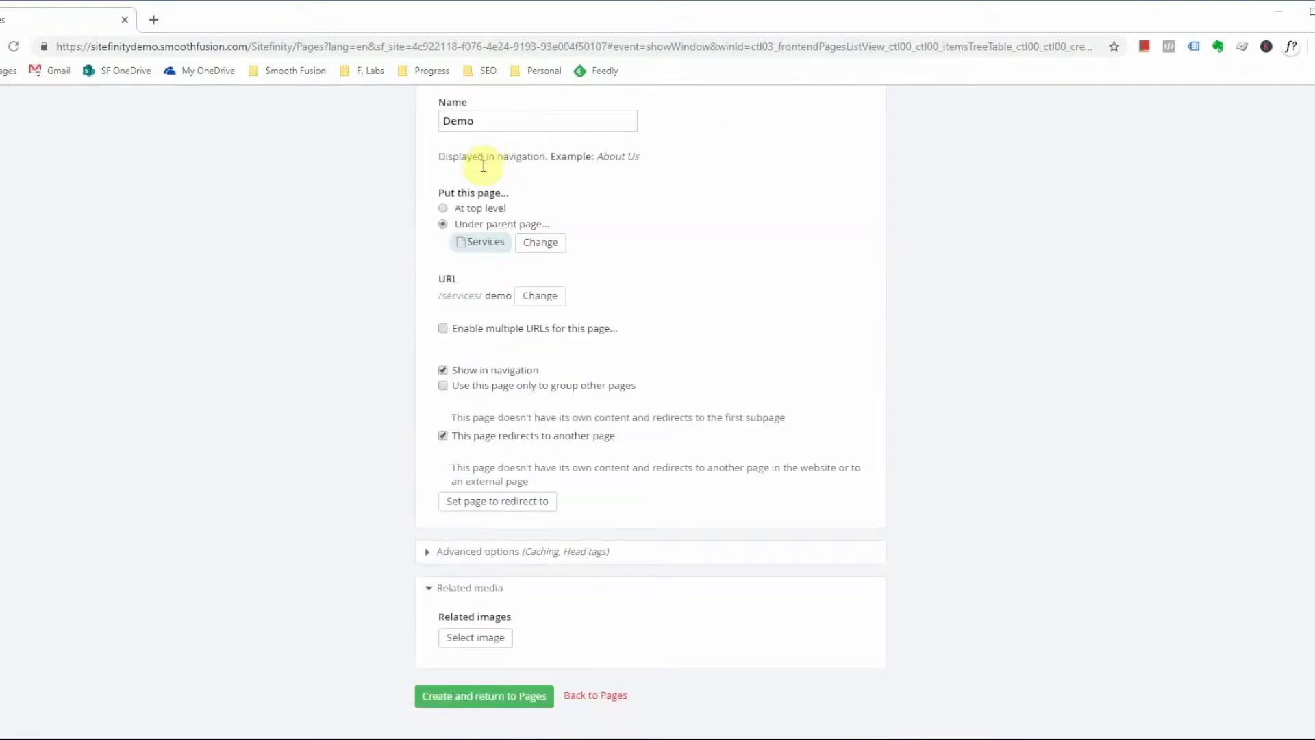
{"action": "left_click", "coordinate": [498, 500]}
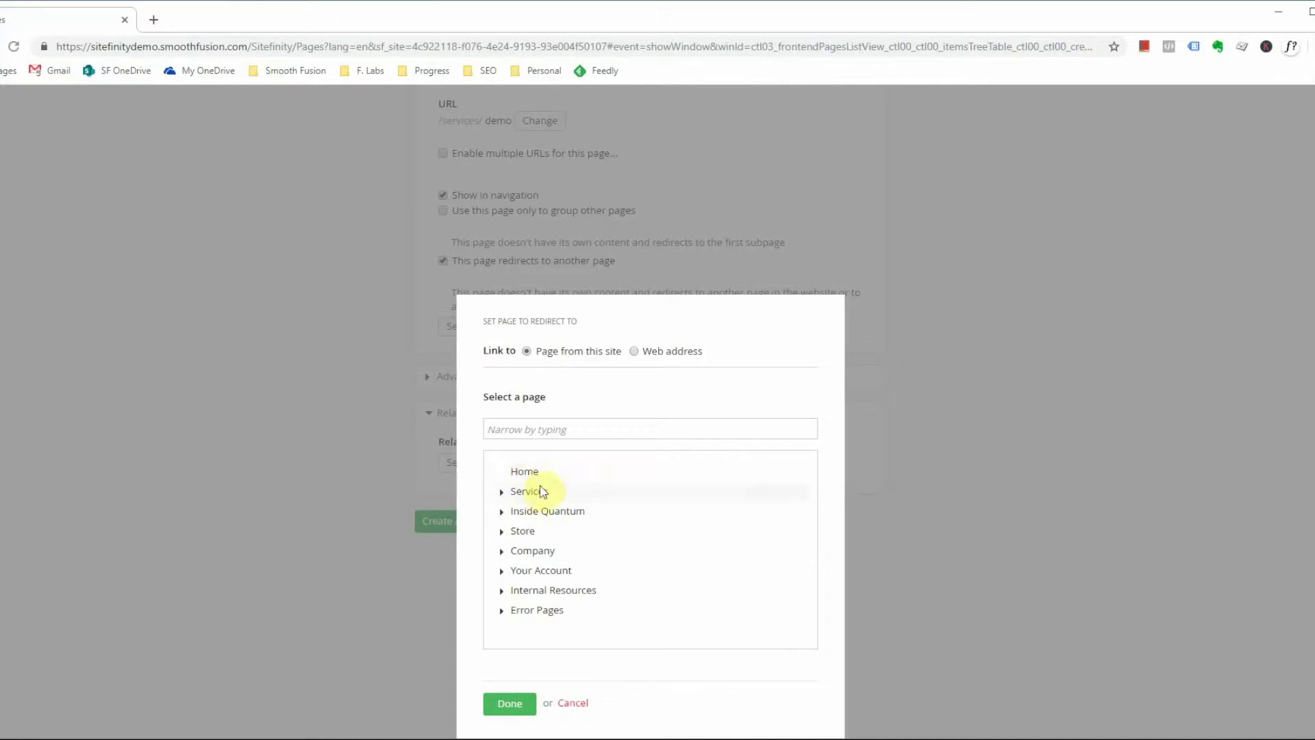
{"action": "left_click", "coordinate": [634, 350]}
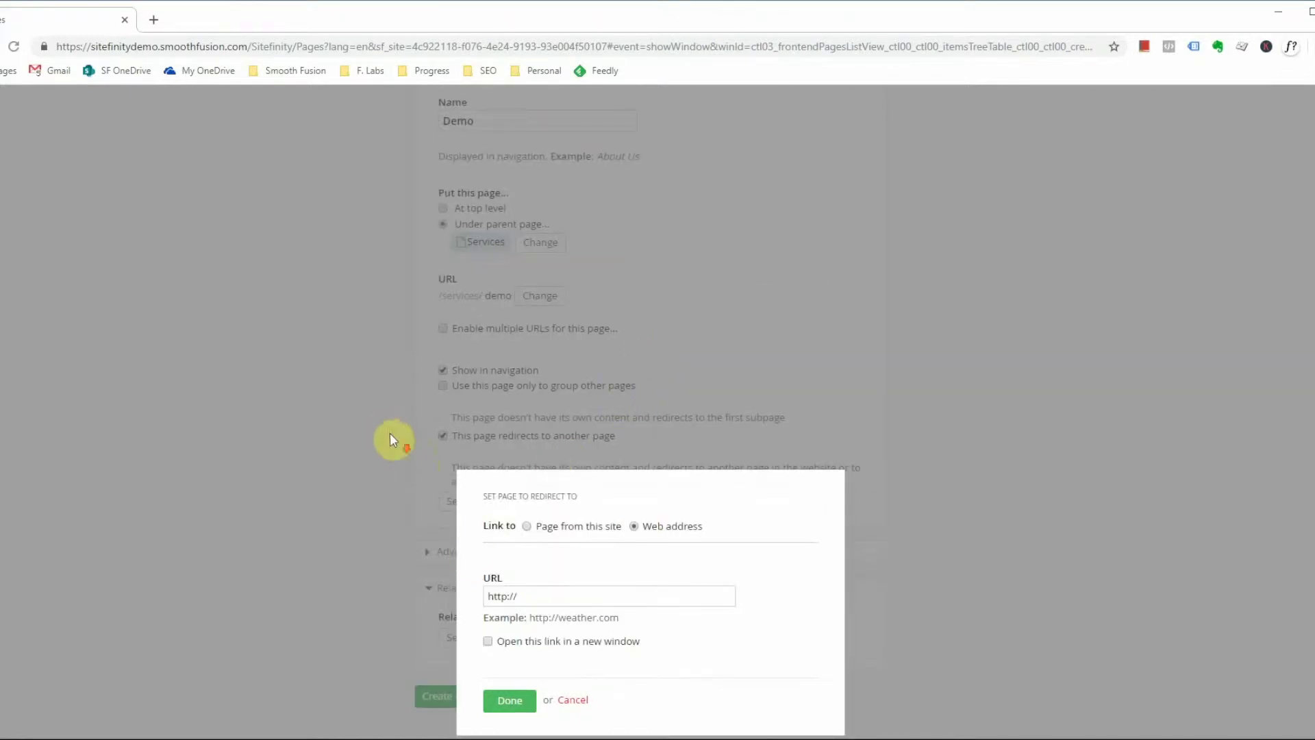
{"action": "left_click", "coordinate": [572, 699]}
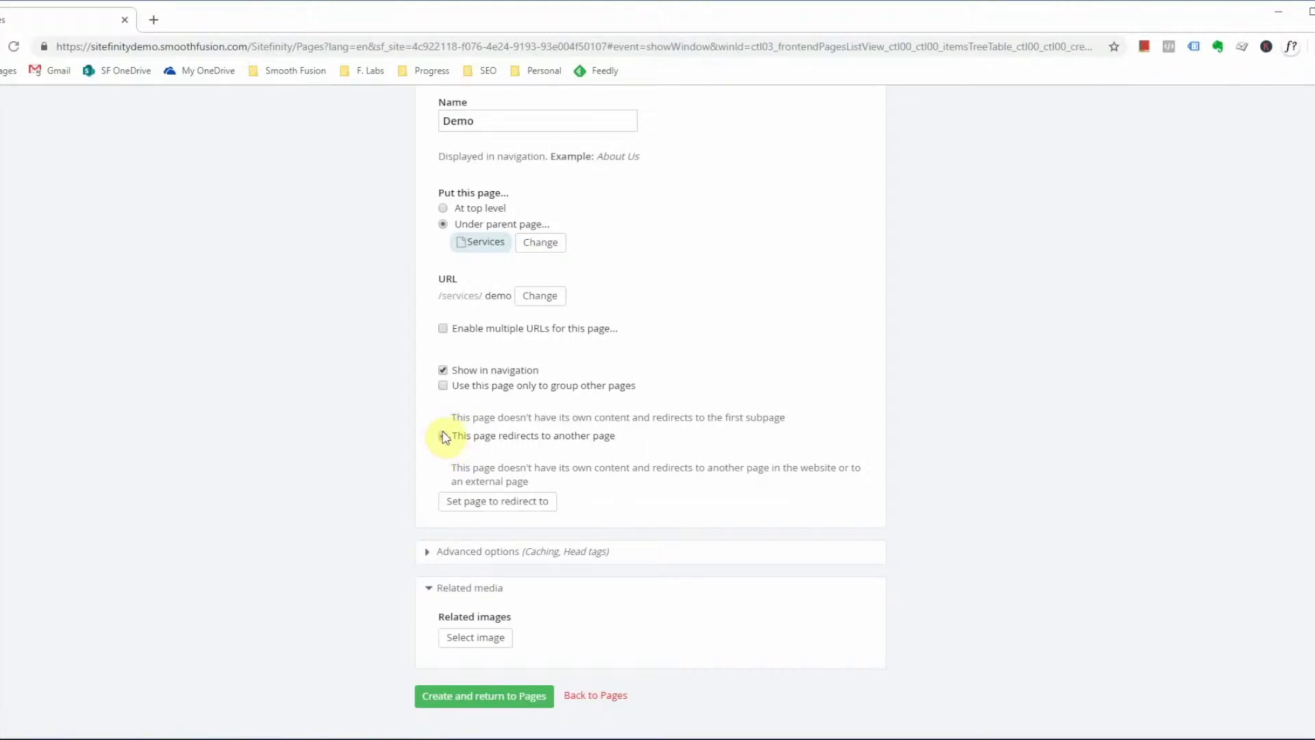
{"action": "left_click", "coordinate": [442, 438]}
{"action": "scroll", "coordinate": [457, 430], "scroll_direction": "down", "scroll_amount": 3}
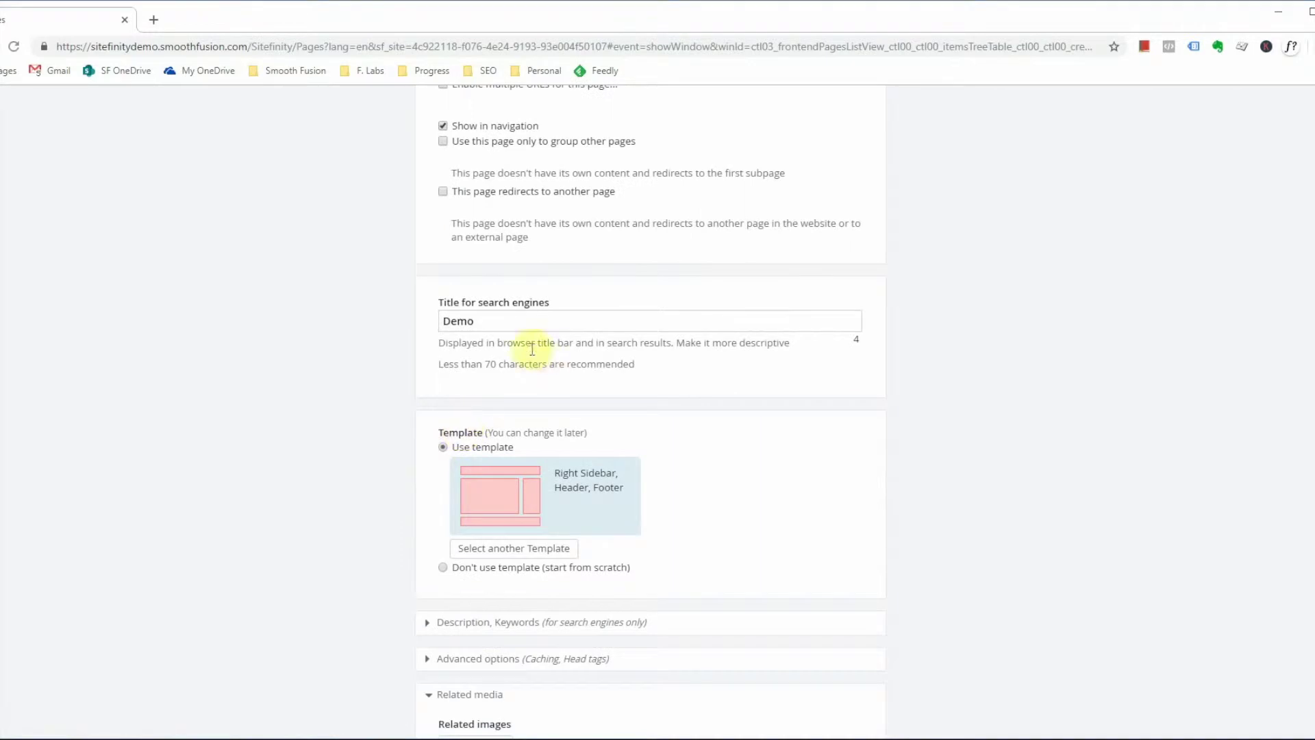
Step: Check the search-engine title 'Demo' and expand the Description, Keywords section
{"action": "double_click", "coordinate": [468, 320]}
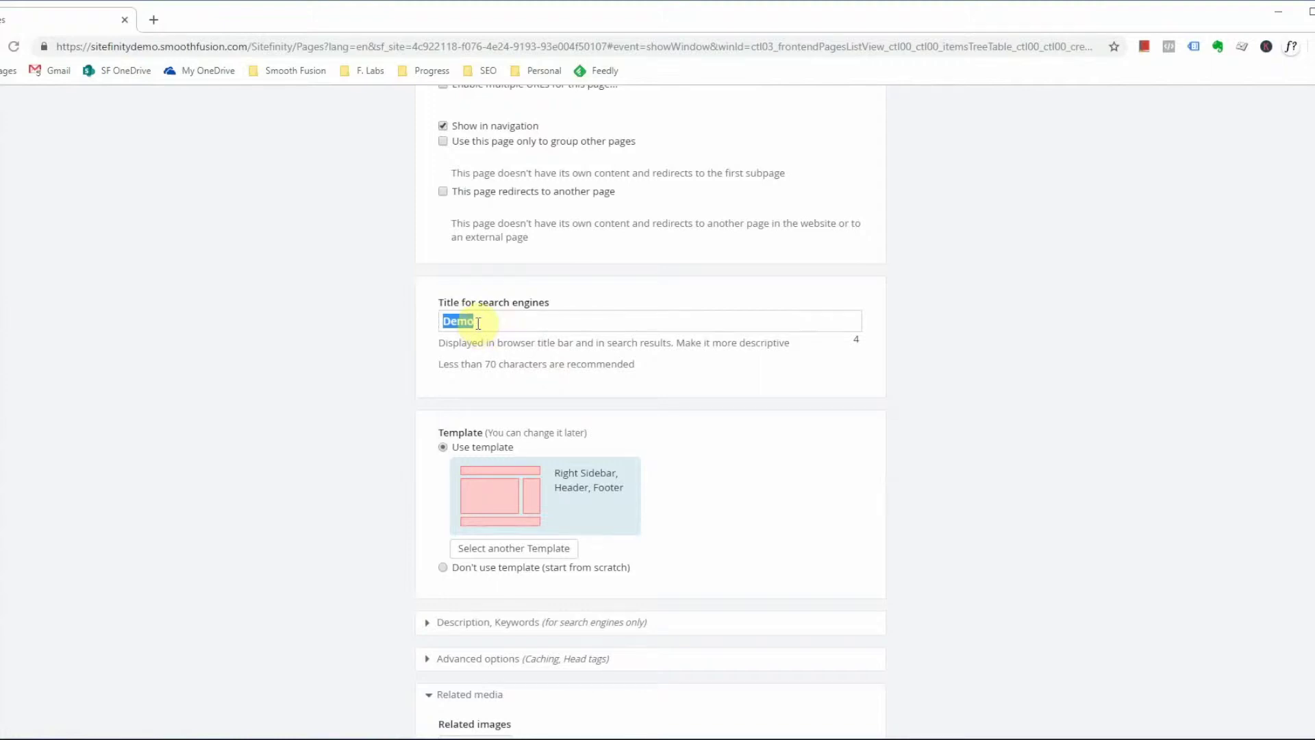
{"action": "scroll", "coordinate": [349, 319], "scroll_direction": "down", "scroll_amount": 2}
{"action": "scroll", "coordinate": [349, 319], "scroll_direction": "down", "scroll_amount": 2}
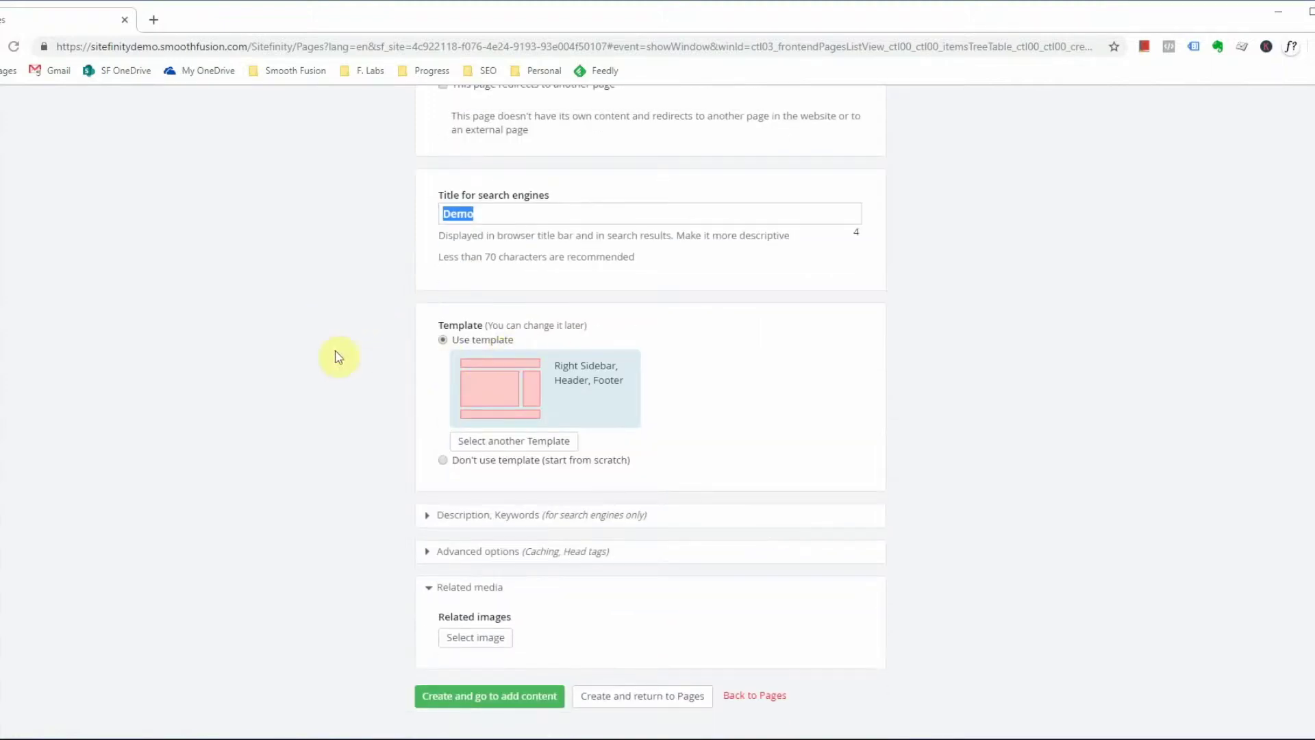
{"action": "left_click", "coordinate": [317, 352]}
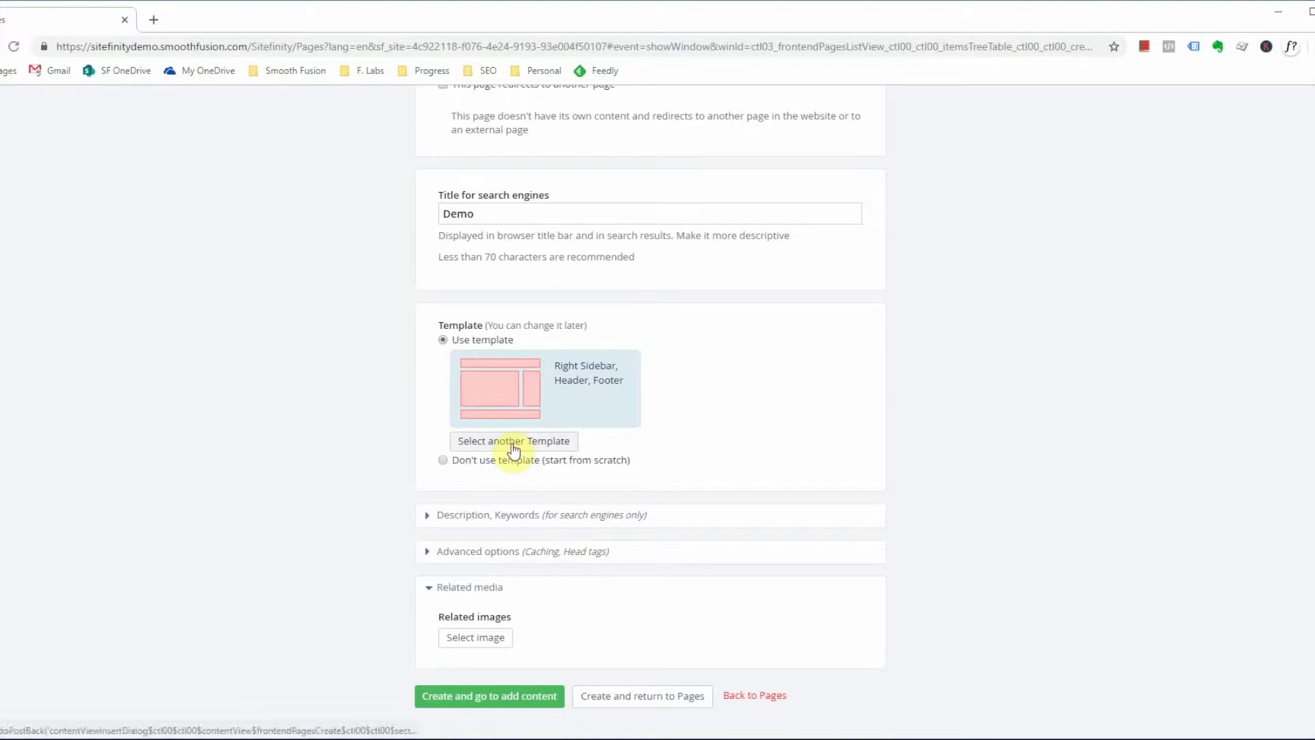
{"action": "left_click", "coordinate": [503, 513]}
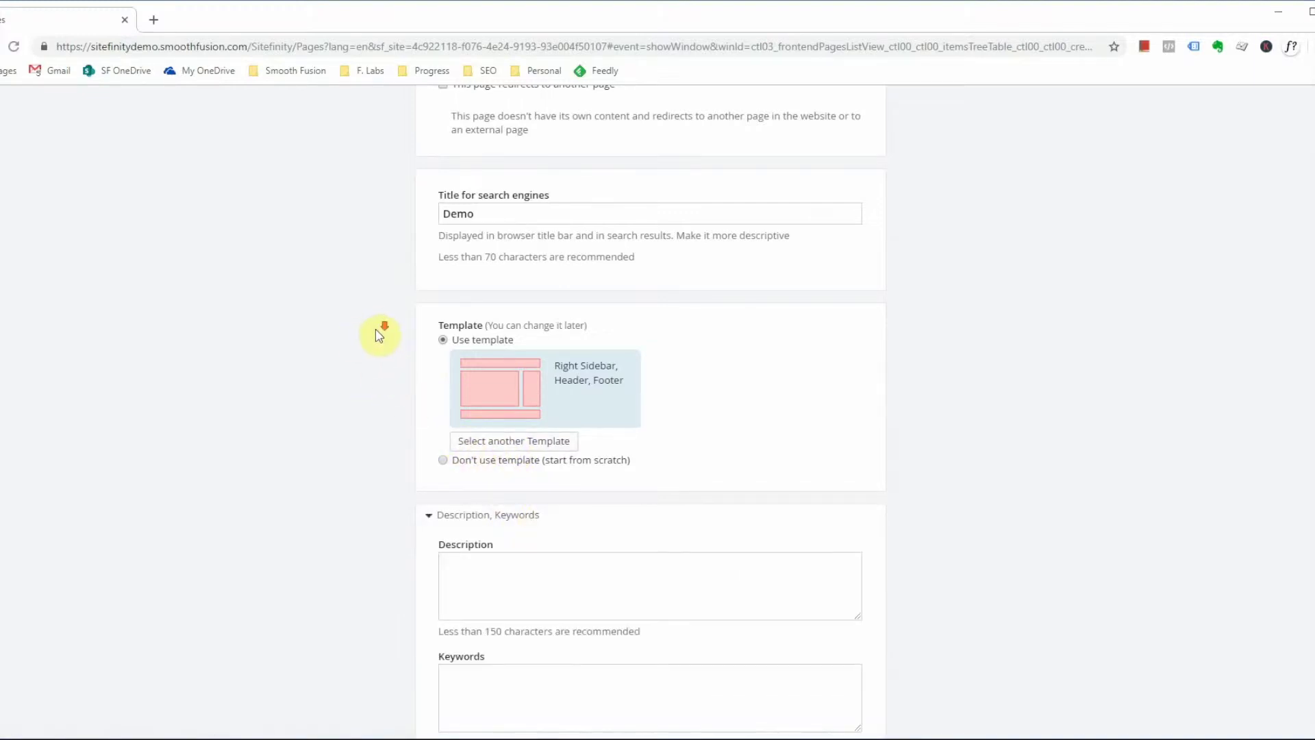
{"action": "scroll", "coordinate": [378, 339], "scroll_direction": "down", "scroll_amount": 3}
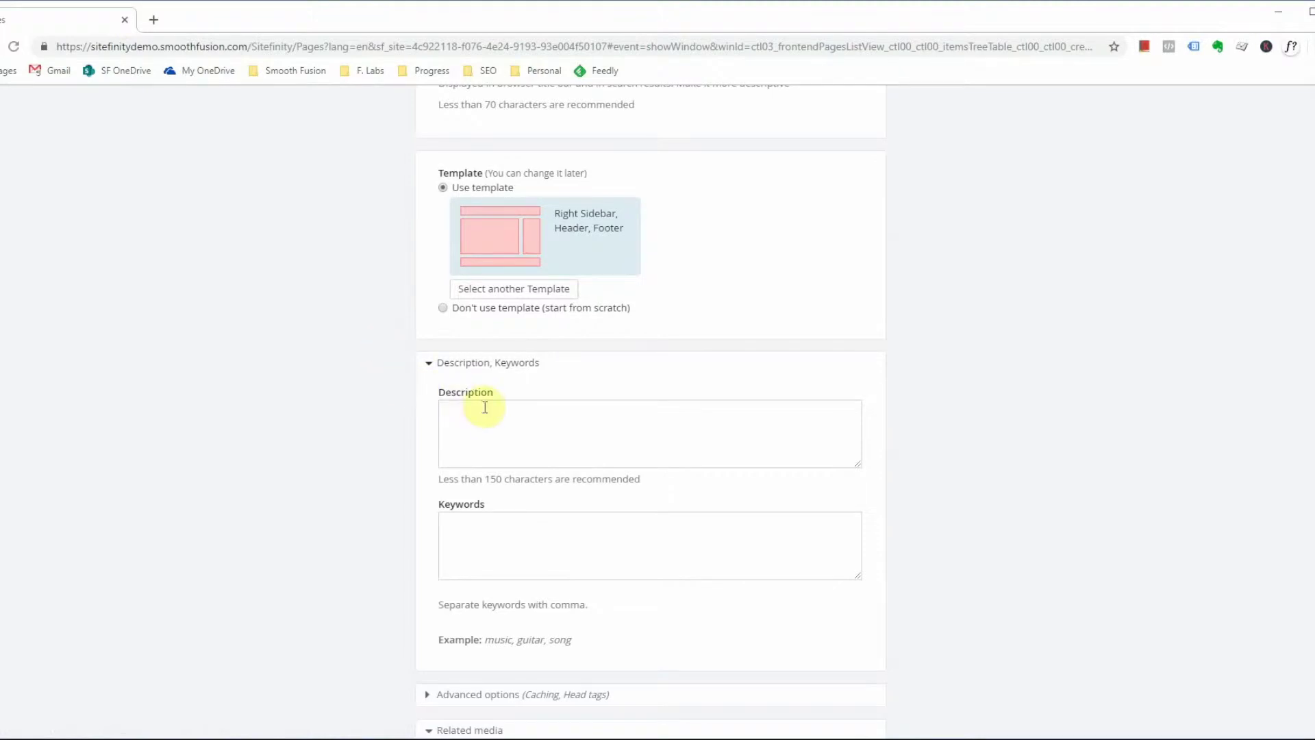
Step: Collapse Description, Keywords, expand Advanced options and view the caching choices
{"action": "left_click", "coordinate": [429, 363]}
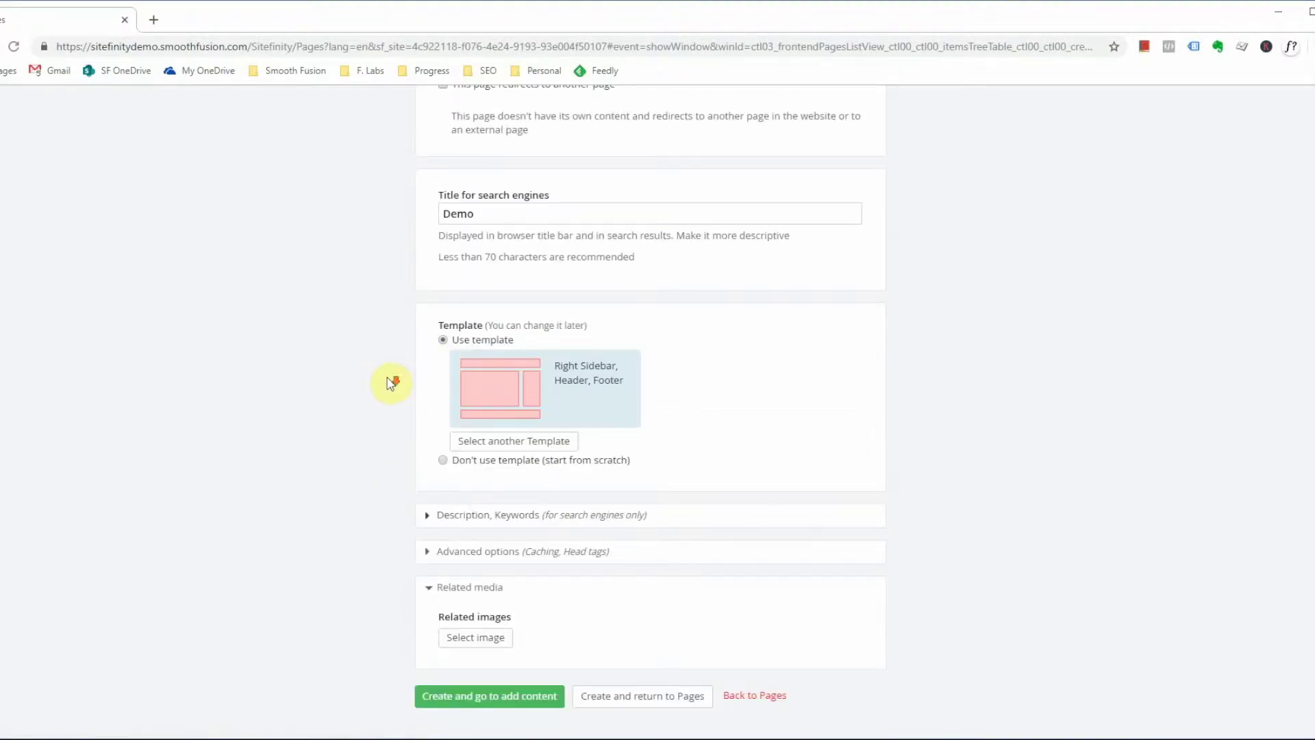
{"action": "left_click", "coordinate": [443, 552]}
{"action": "scroll", "coordinate": [376, 419], "scroll_direction": "down", "scroll_amount": 2}
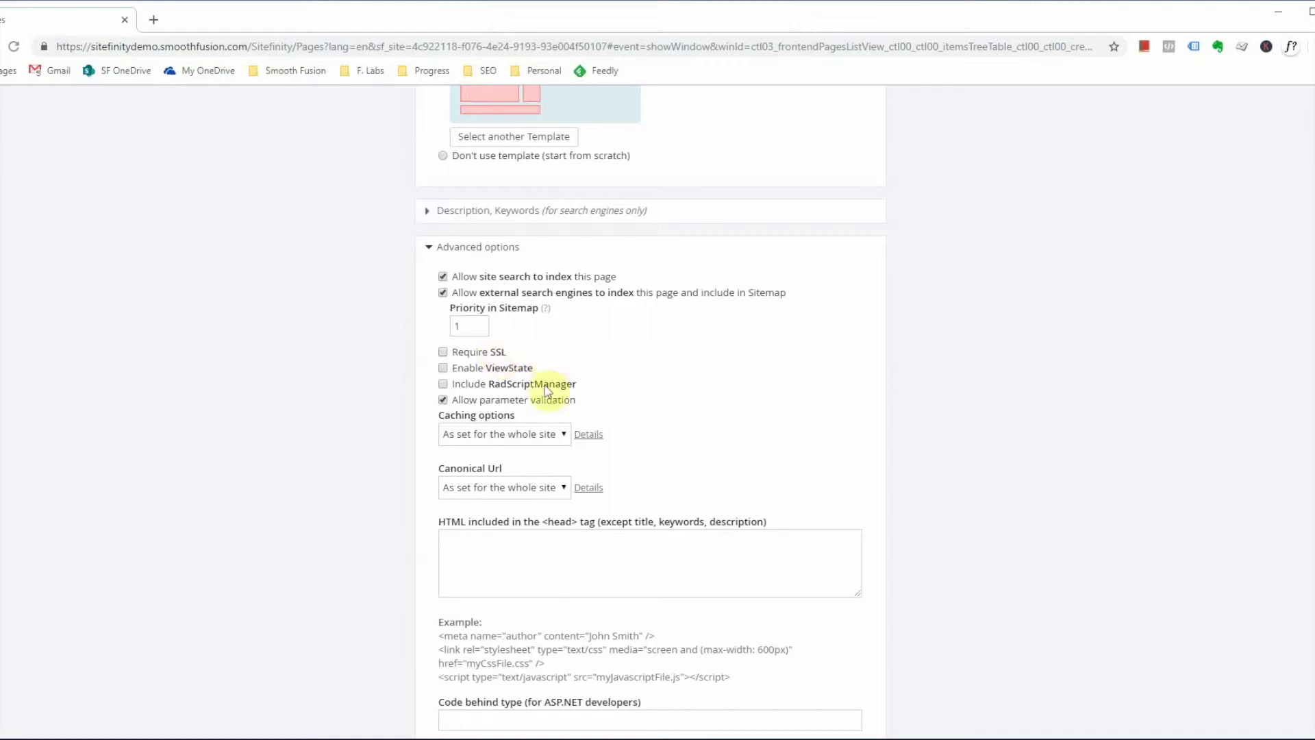
{"action": "left_click", "coordinate": [551, 435]}
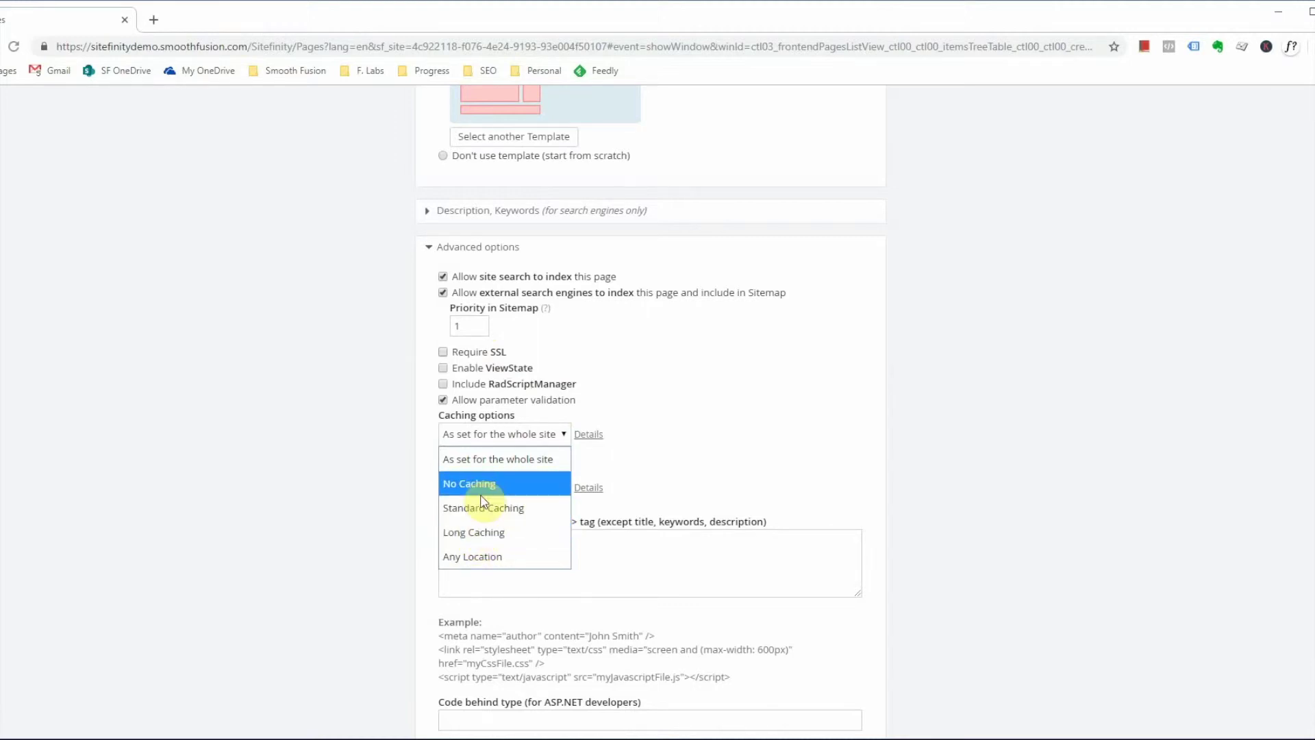
{"action": "left_click", "coordinate": [400, 424]}
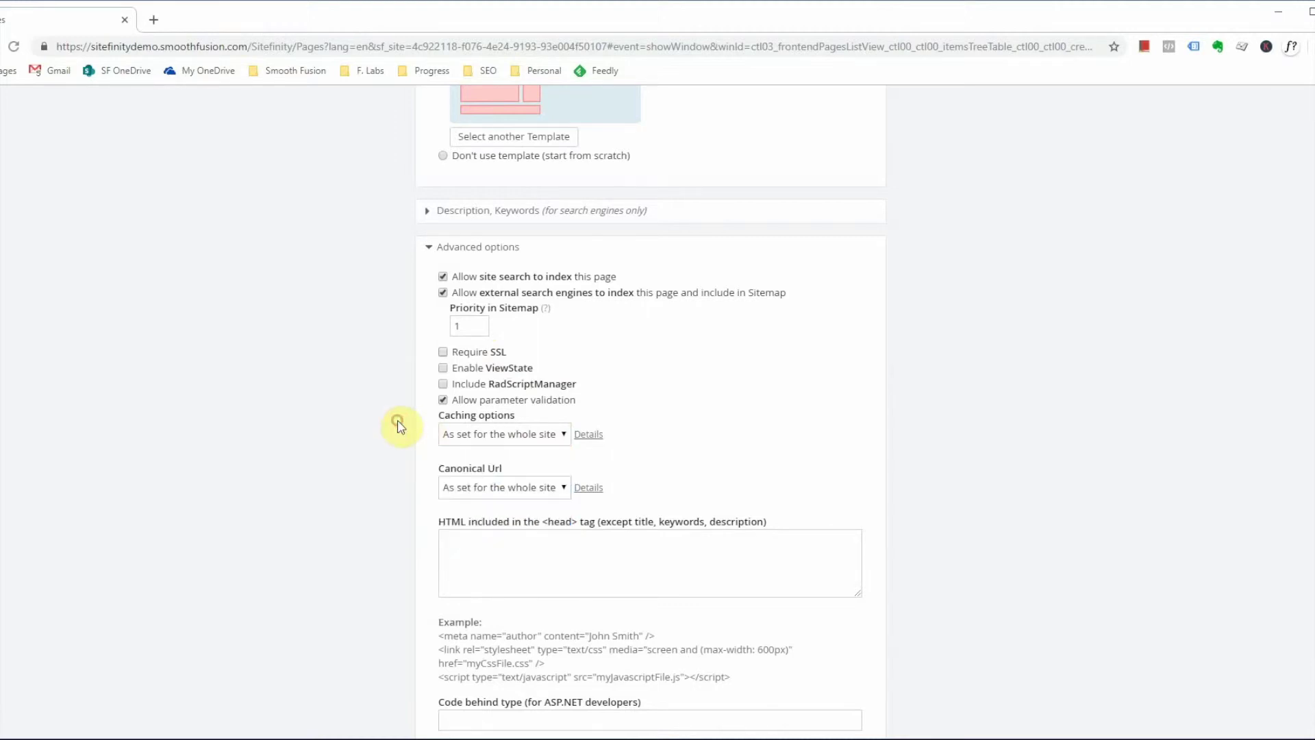
{"action": "left_click", "coordinate": [513, 488]}
{"action": "left_click", "coordinate": [297, 494]}
{"action": "scroll", "coordinate": [319, 442], "scroll_direction": "down", "scroll_amount": 3}
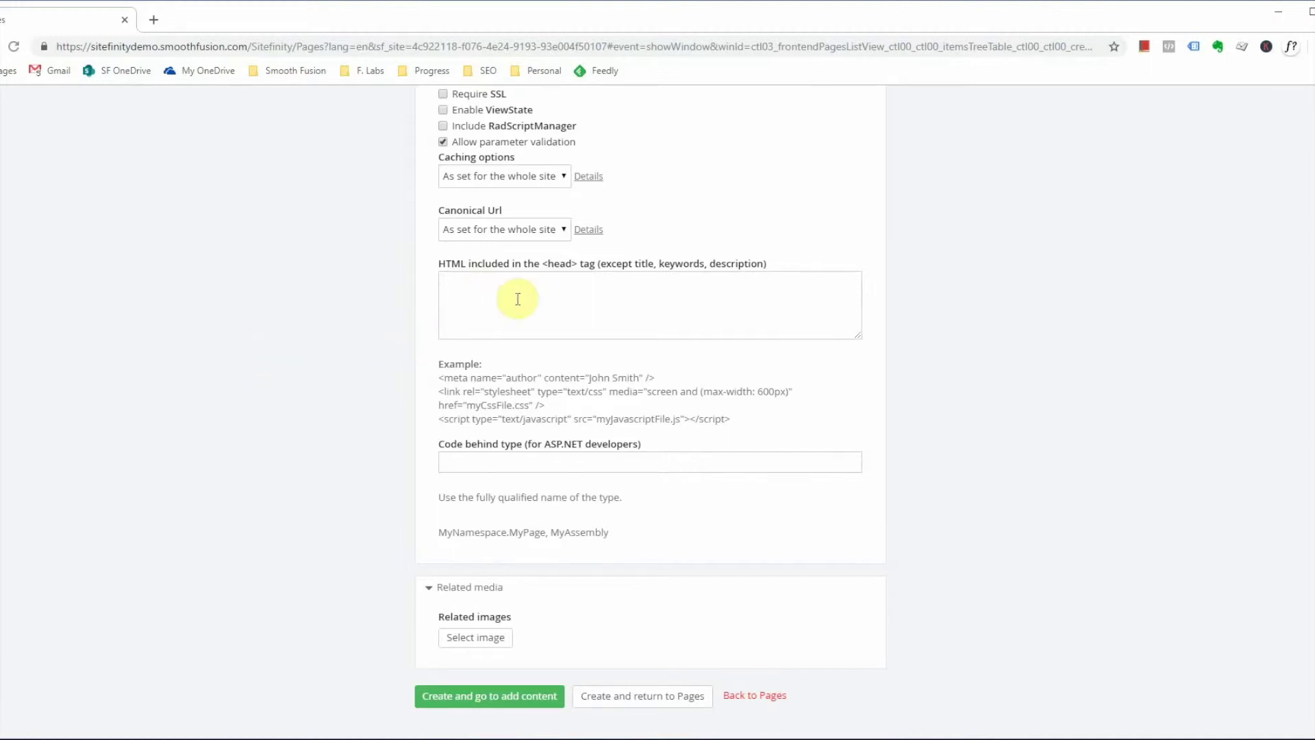
{"action": "left_click_drag", "start_coordinate": [438, 443], "coordinate": [647, 444]}
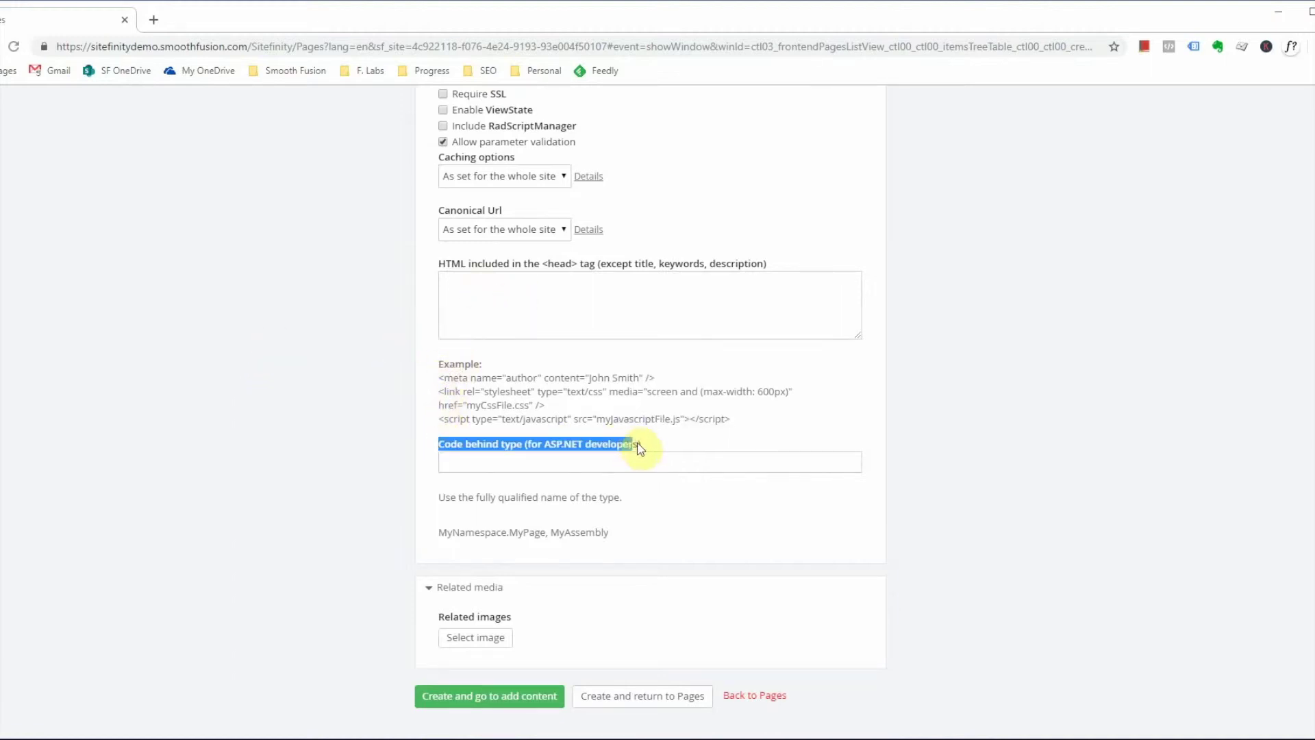
{"action": "left_click", "coordinate": [367, 401]}
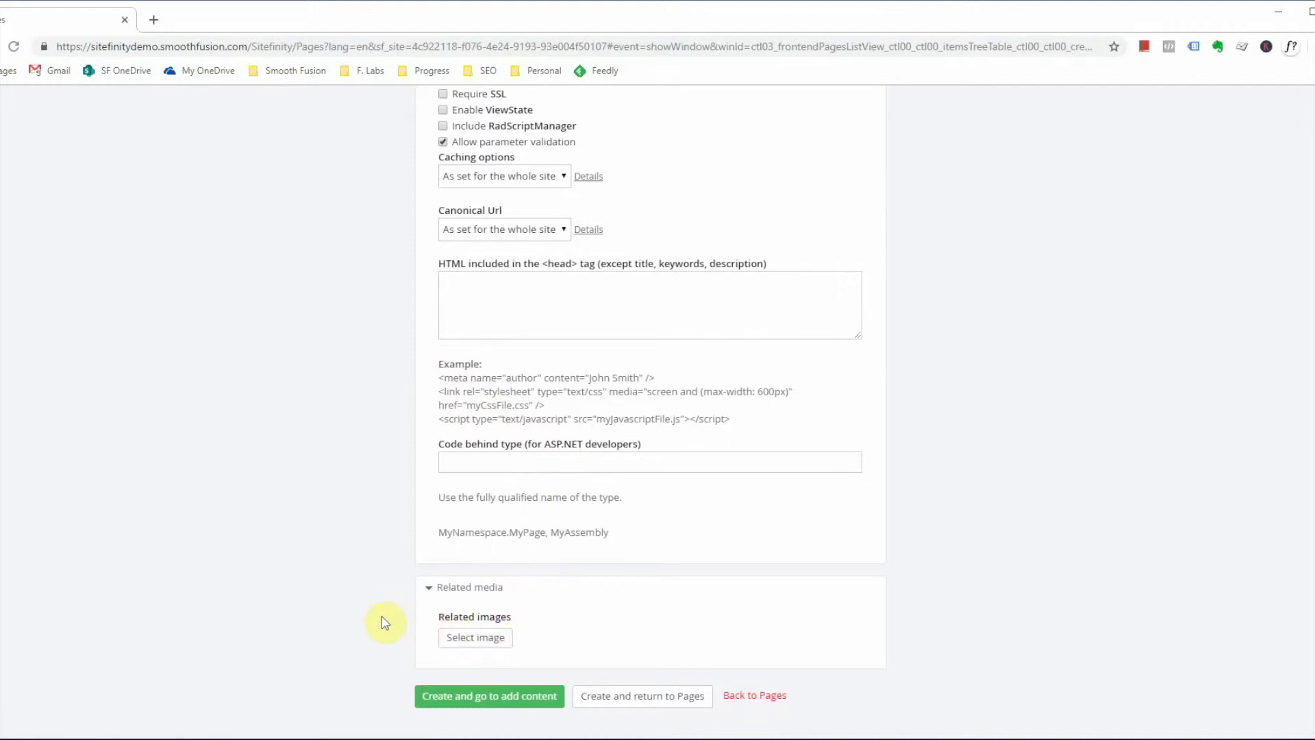
Step: Create the Demo page and switch its editor into layout mode
{"action": "left_click", "coordinate": [489, 703]}
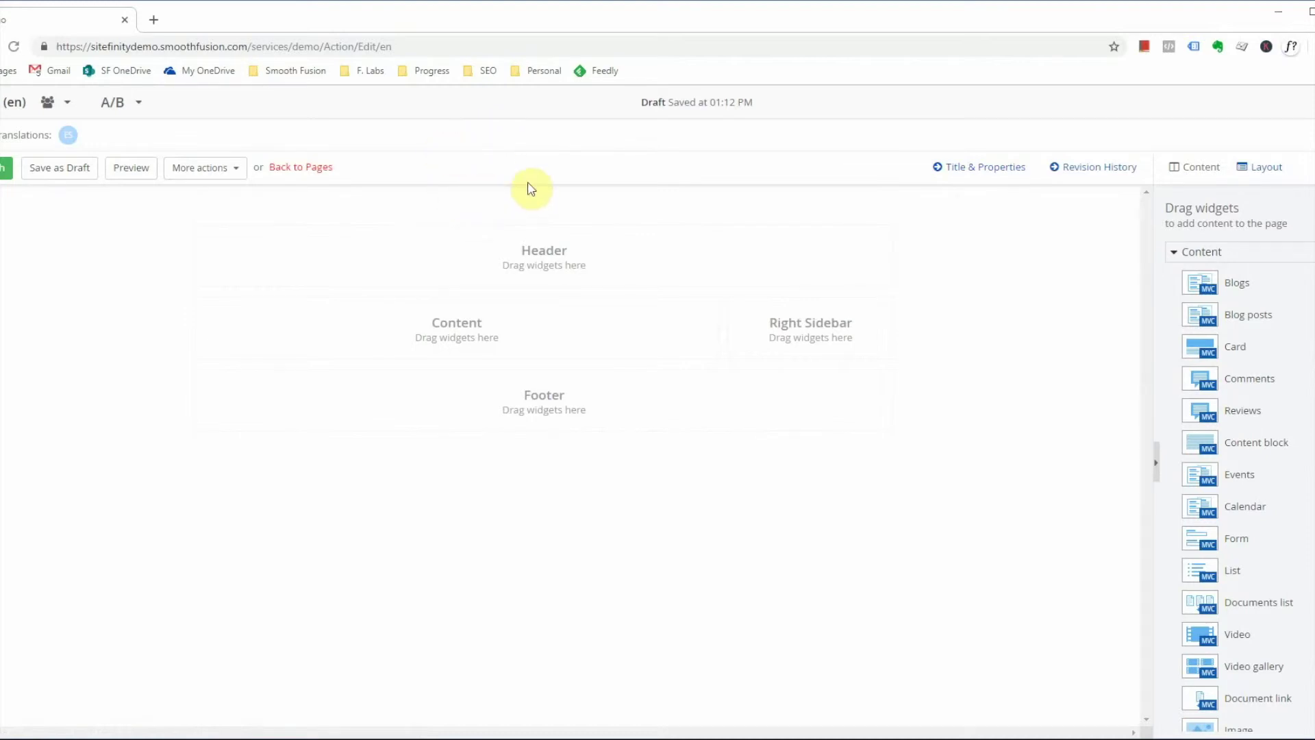
{"action": "left_click", "coordinate": [1272, 167]}
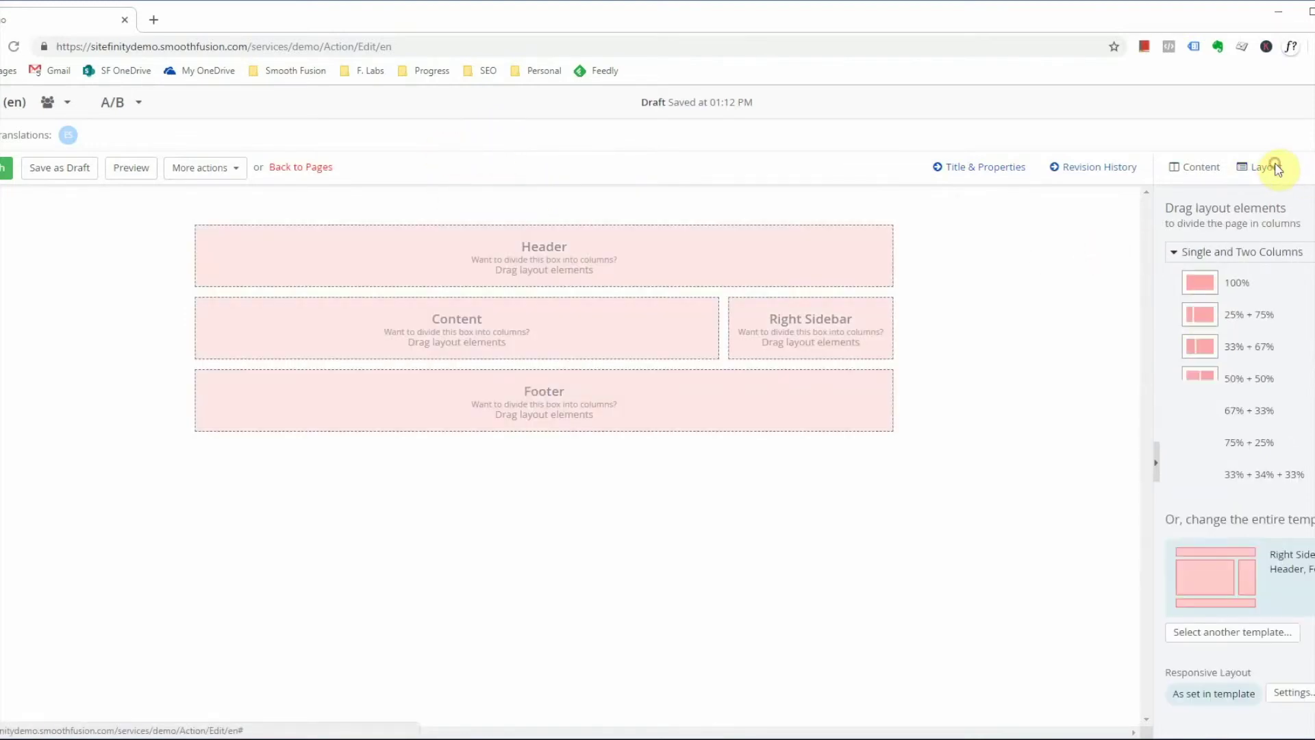
{"action": "left_click", "coordinate": [1201, 167]}
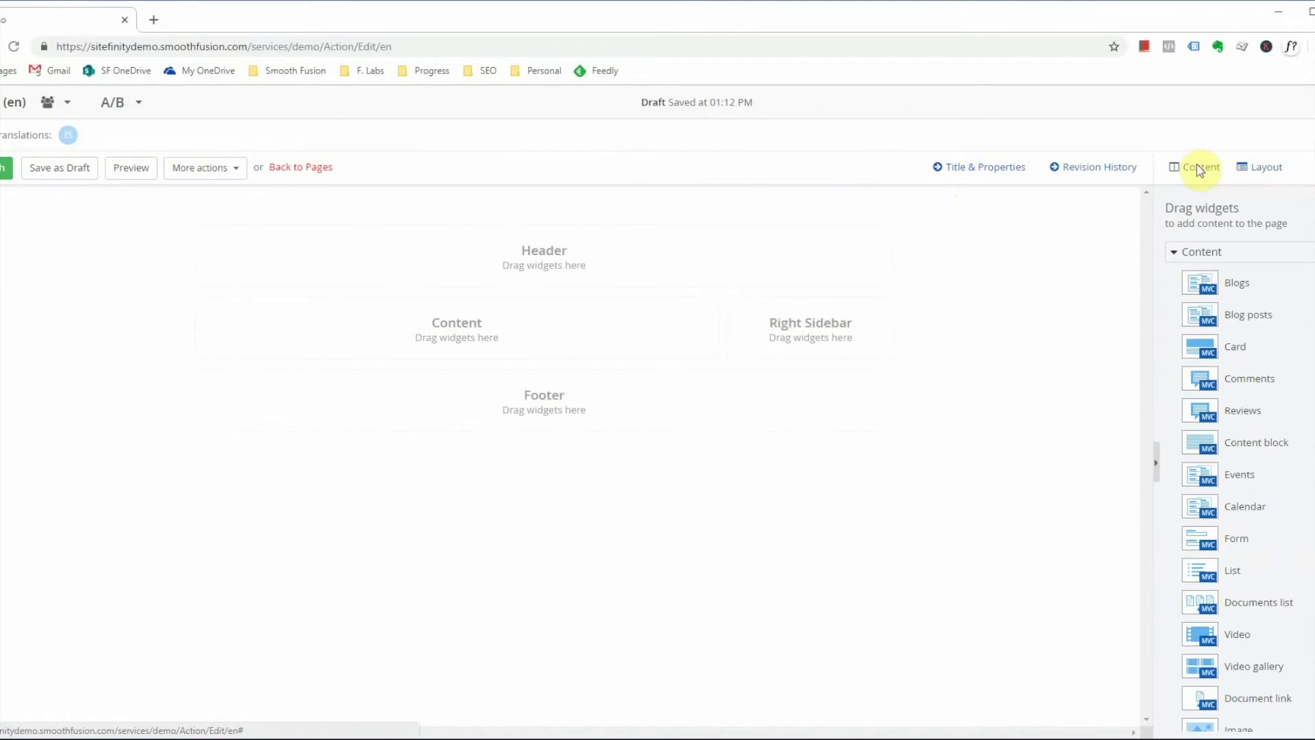
{"action": "left_click", "coordinate": [1259, 166]}
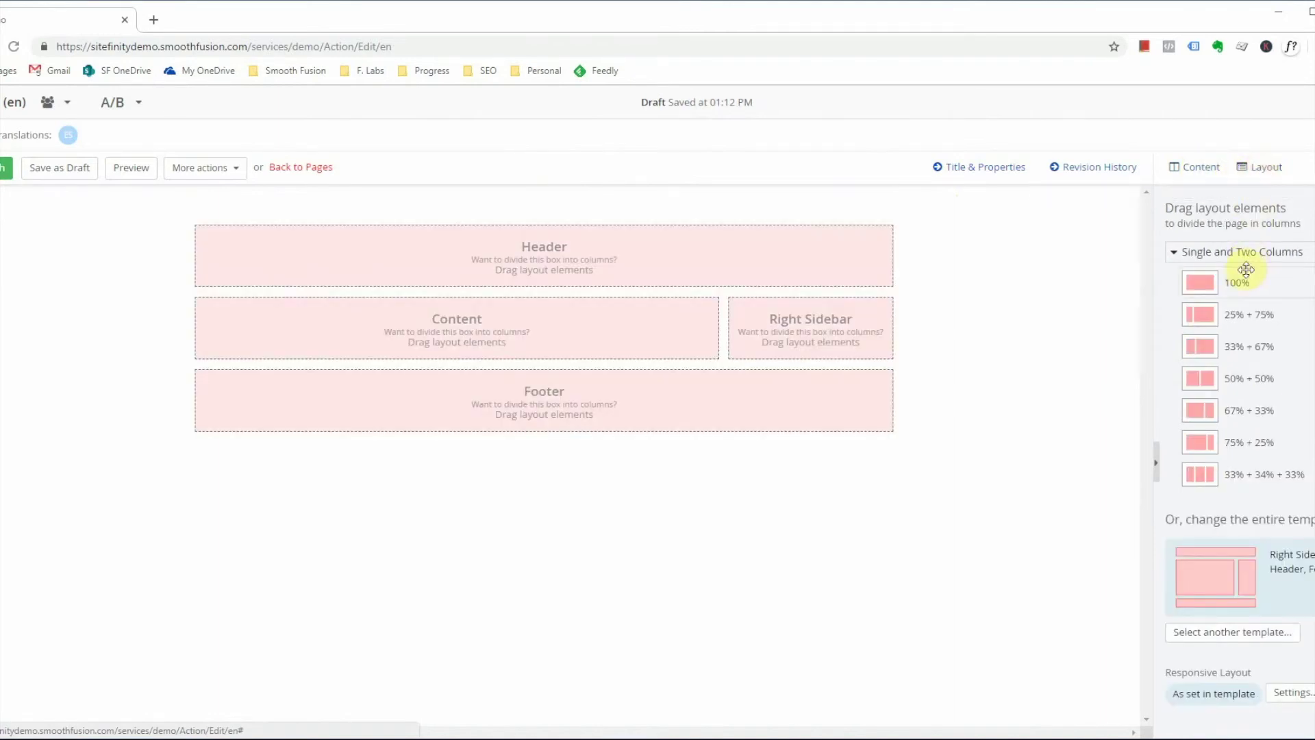
Step: Add a 100% row and a 33%/67% row below the header, deleting the stray 25%/75% row
{"action": "left_click_drag", "start_coordinate": [1224, 283], "coordinate": [854, 258]}
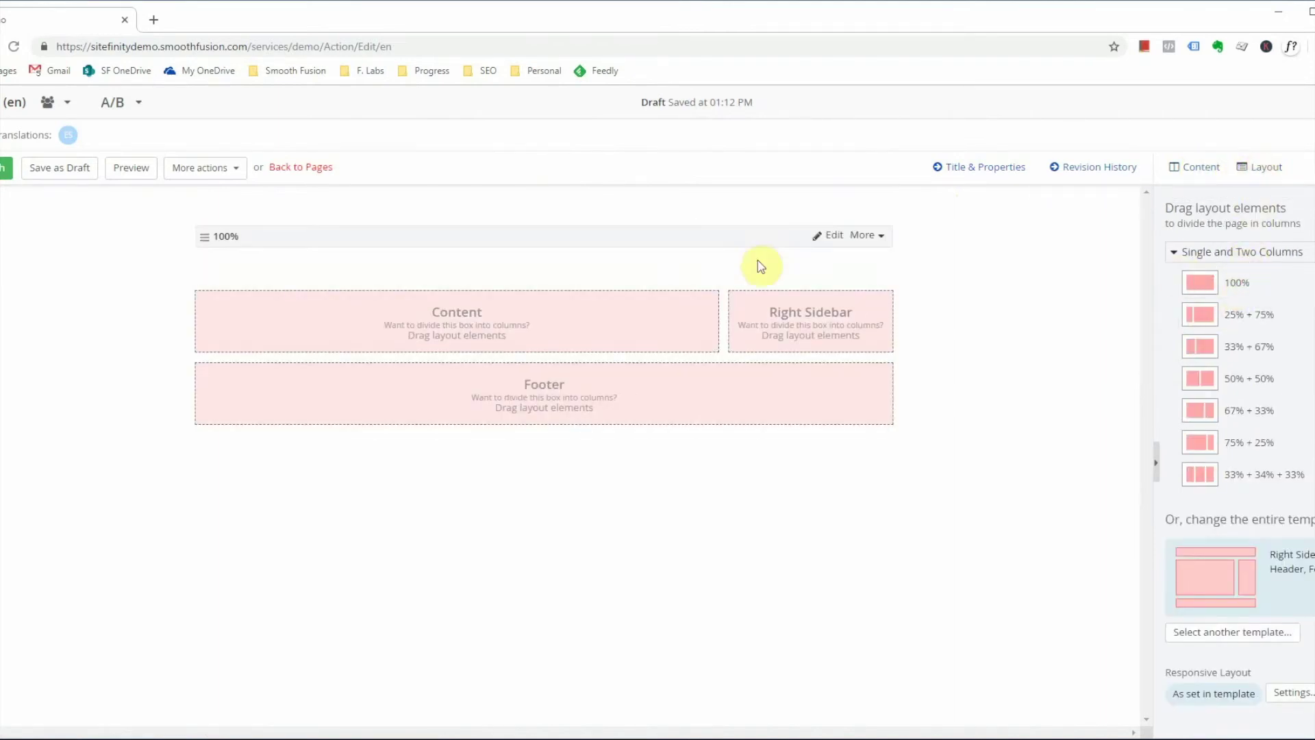
{"action": "left_click_drag", "start_coordinate": [1246, 310], "coordinate": [822, 332]}
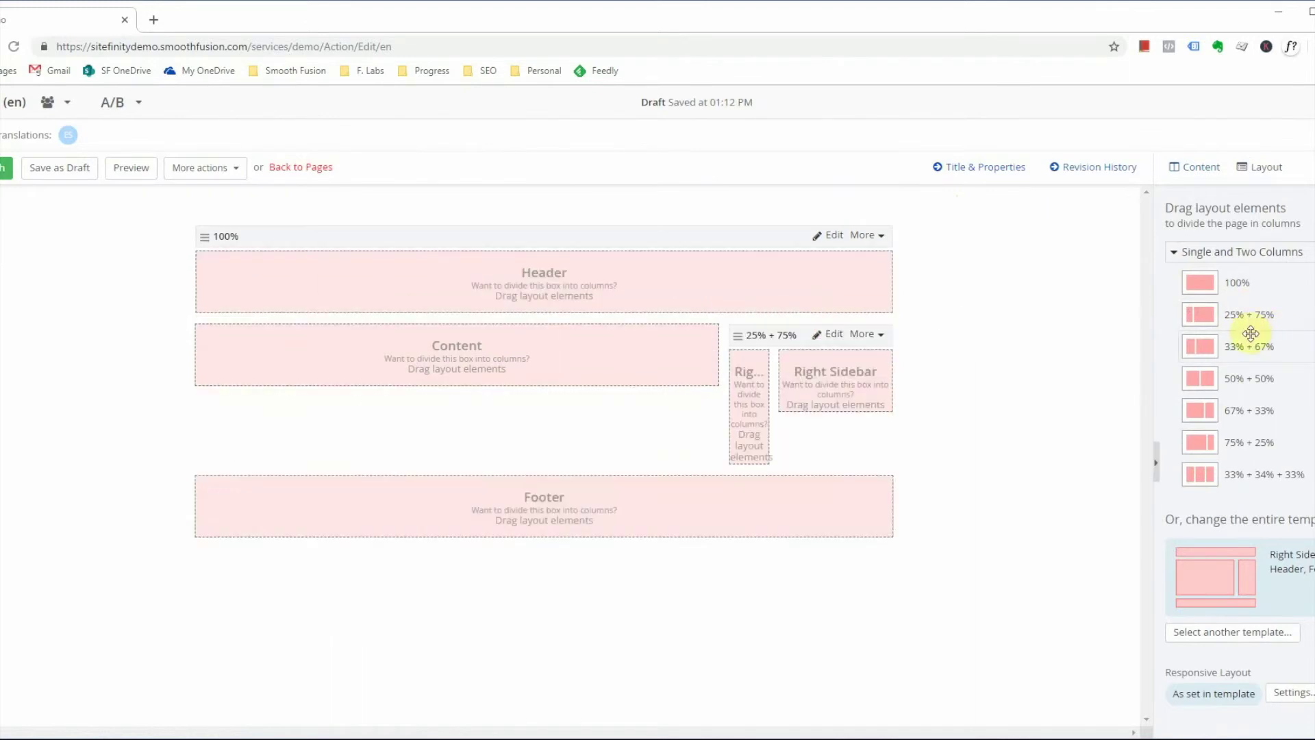
{"action": "mouse_move", "coordinate": [1252, 344]}
{"action": "left_mouse_down"}
{"action": "mouse_move", "coordinate": [941, 383]}
{"action": "mouse_move", "coordinate": [579, 354]}
{"action": "left_mouse_up"}
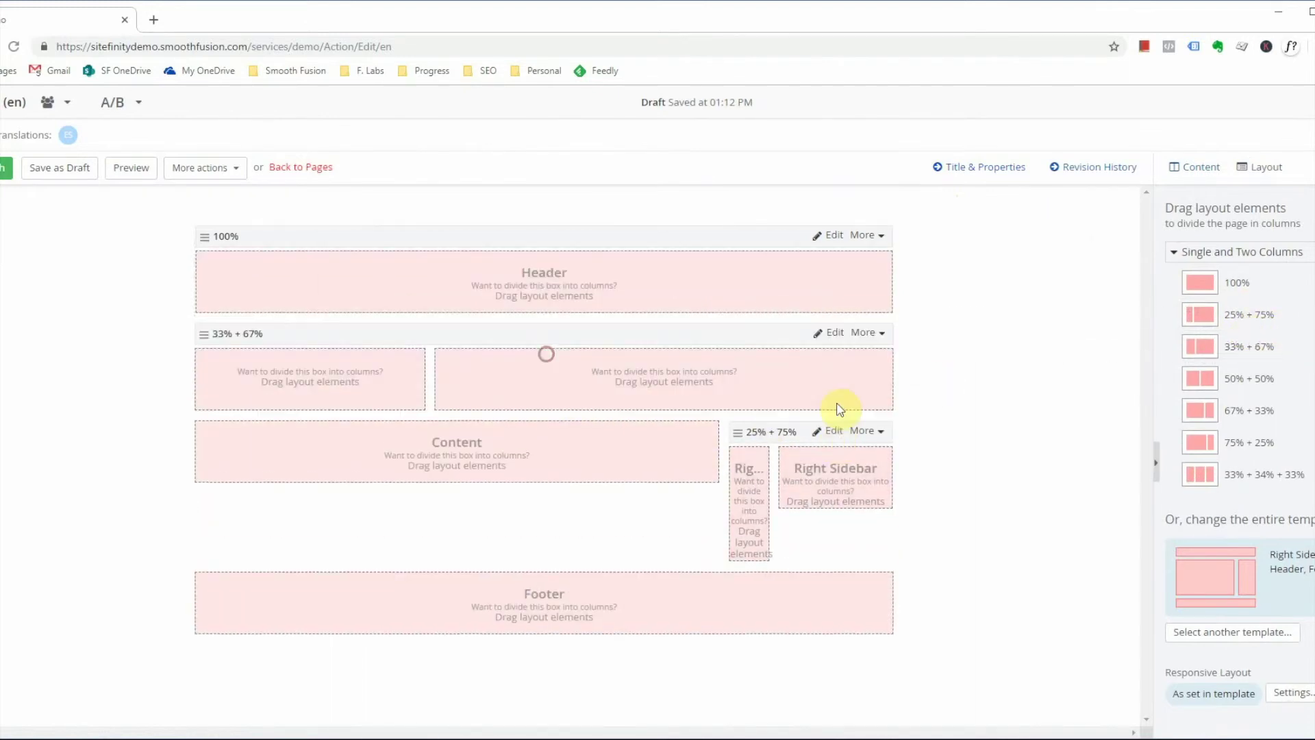
{"action": "left_click", "coordinate": [872, 429]}
{"action": "left_click", "coordinate": [812, 452]}
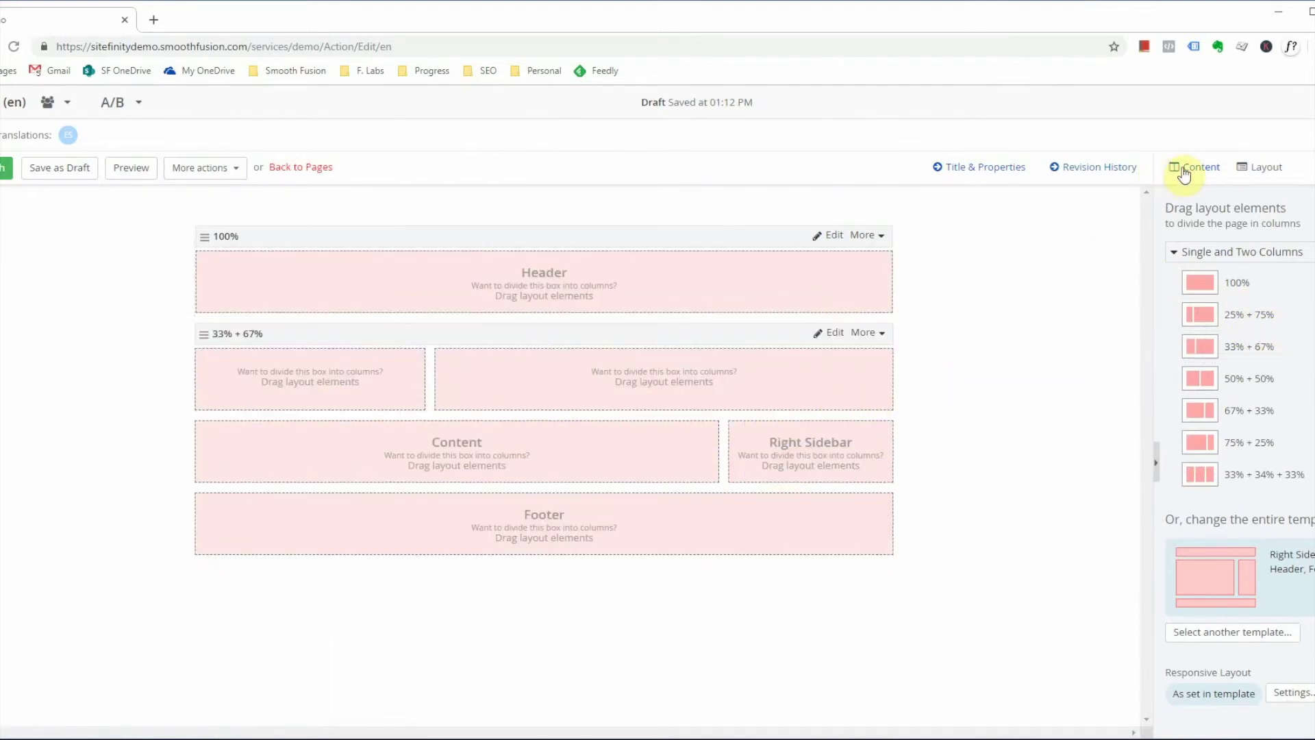
{"action": "left_click", "coordinate": [1193, 167]}
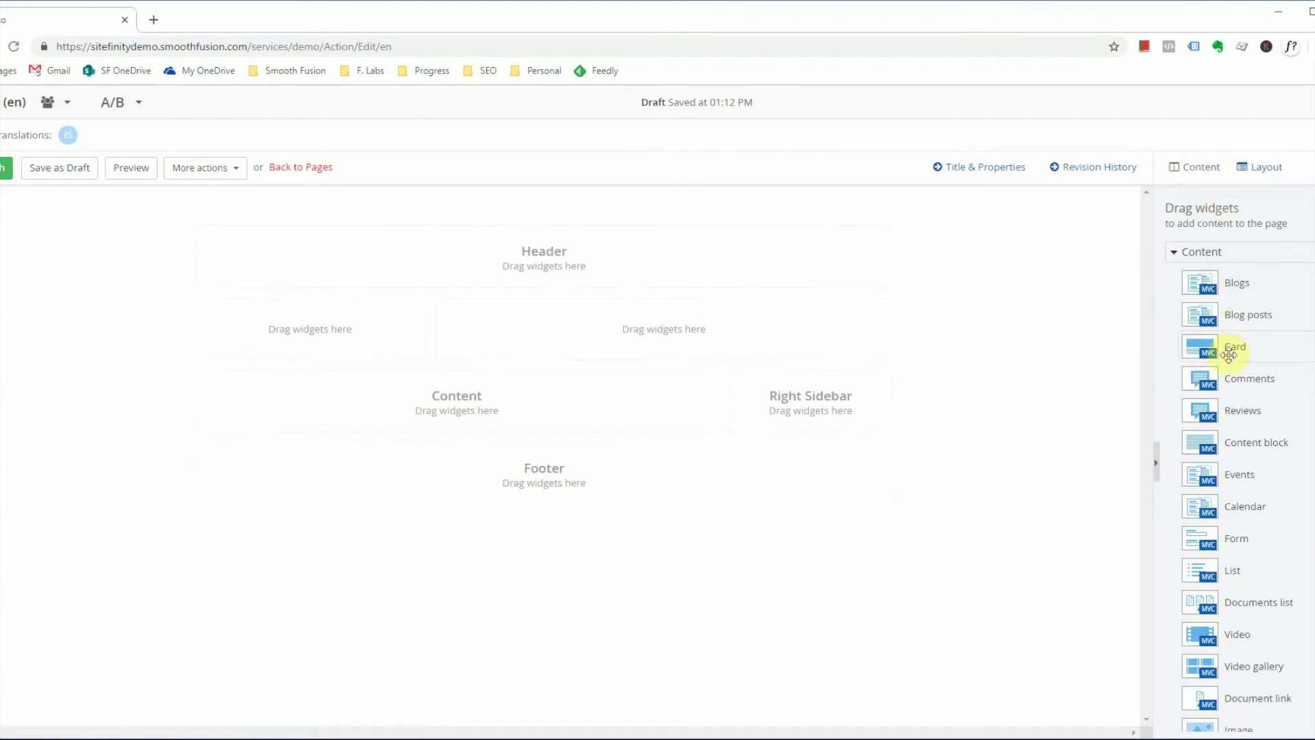
{"action": "scroll", "coordinate": [1249, 356], "scroll_direction": "down", "scroll_amount": 1}
{"action": "scroll", "coordinate": [1250, 355], "scroll_direction": "down", "scroll_amount": 3}
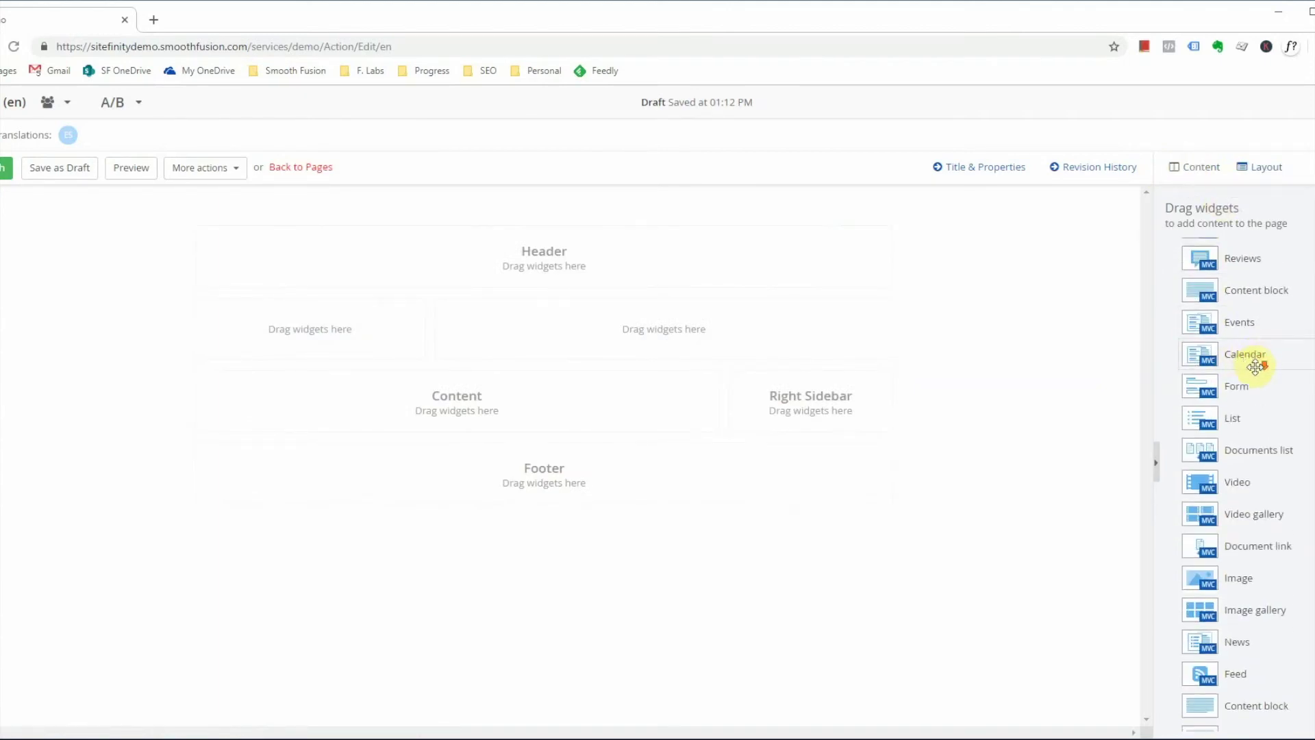
{"action": "scroll", "coordinate": [1255, 368], "scroll_direction": "down", "scroll_amount": 3}
{"action": "scroll", "coordinate": [1255, 368], "scroll_direction": "up", "scroll_amount": 5}
{"action": "scroll", "coordinate": [1256, 366], "scroll_direction": "down", "scroll_amount": 3}
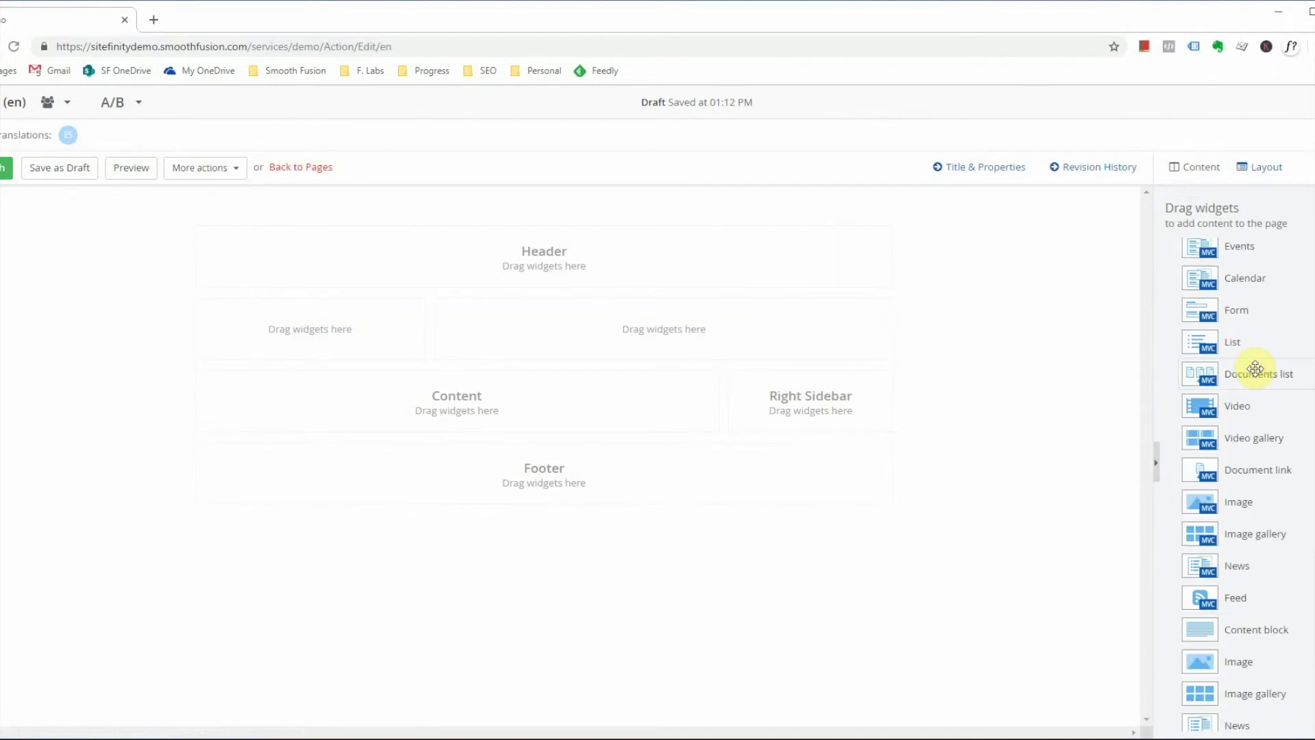
{"action": "scroll", "coordinate": [1256, 365], "scroll_direction": "up", "scroll_amount": 3}
{"action": "scroll", "coordinate": [1255, 366], "scroll_direction": "down", "scroll_amount": 6}
{"action": "scroll", "coordinate": [1256, 366], "scroll_direction": "down", "scroll_amount": 1}
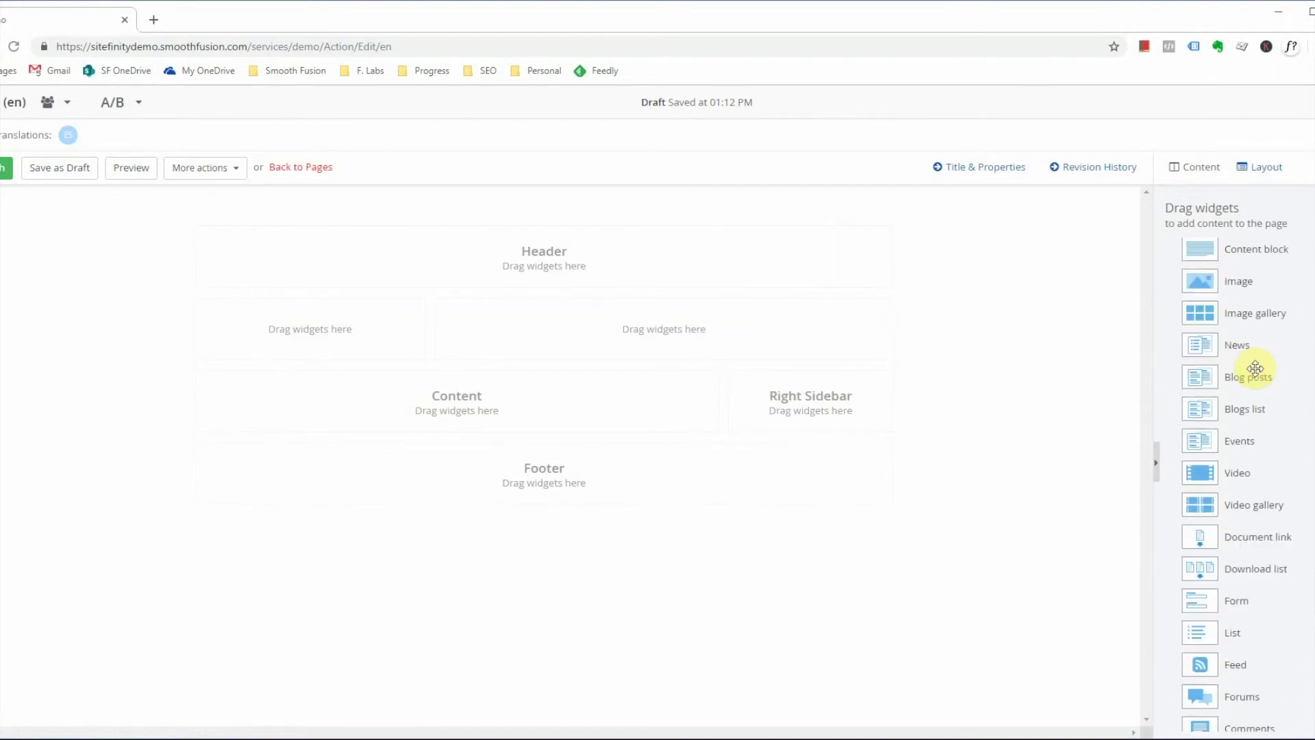
{"action": "scroll", "coordinate": [1255, 368], "scroll_direction": "up", "scroll_amount": 3}
{"action": "scroll", "coordinate": [1256, 369], "scroll_direction": "up", "scroll_amount": 2}
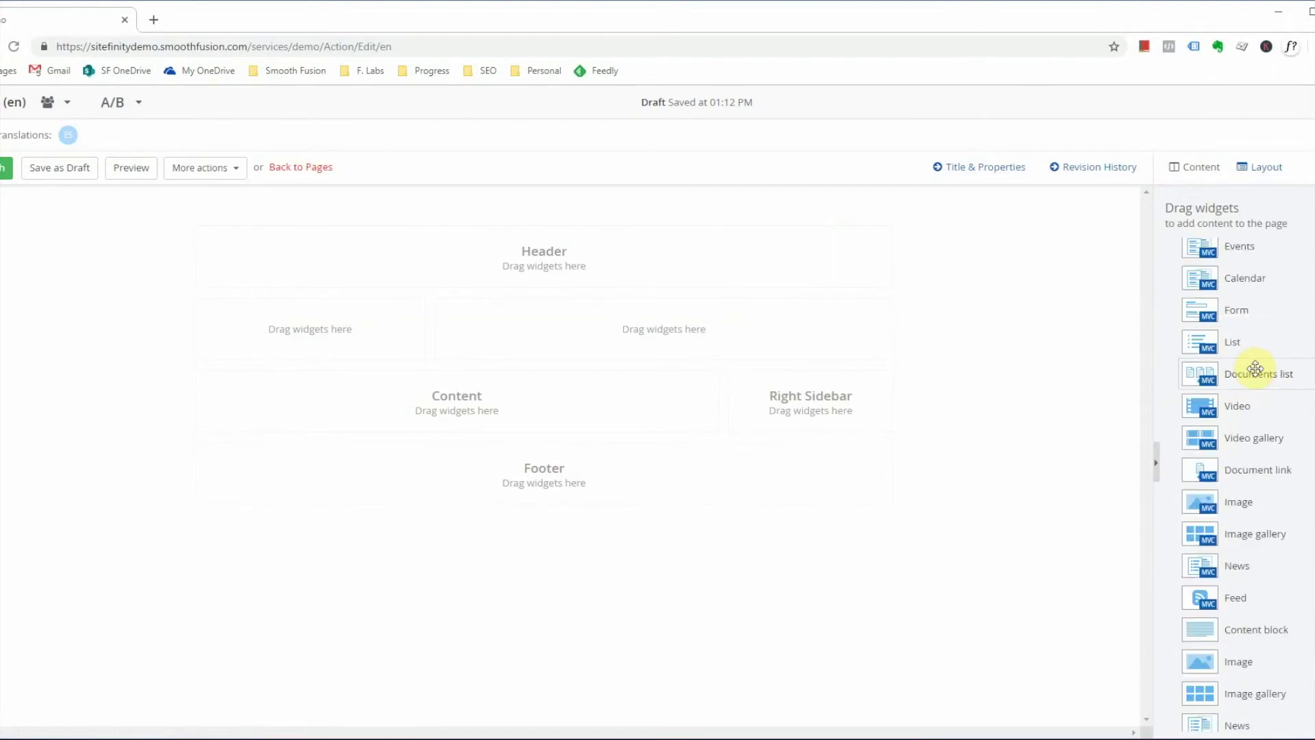
{"action": "scroll", "coordinate": [1241, 404], "scroll_direction": "down", "scroll_amount": 5}
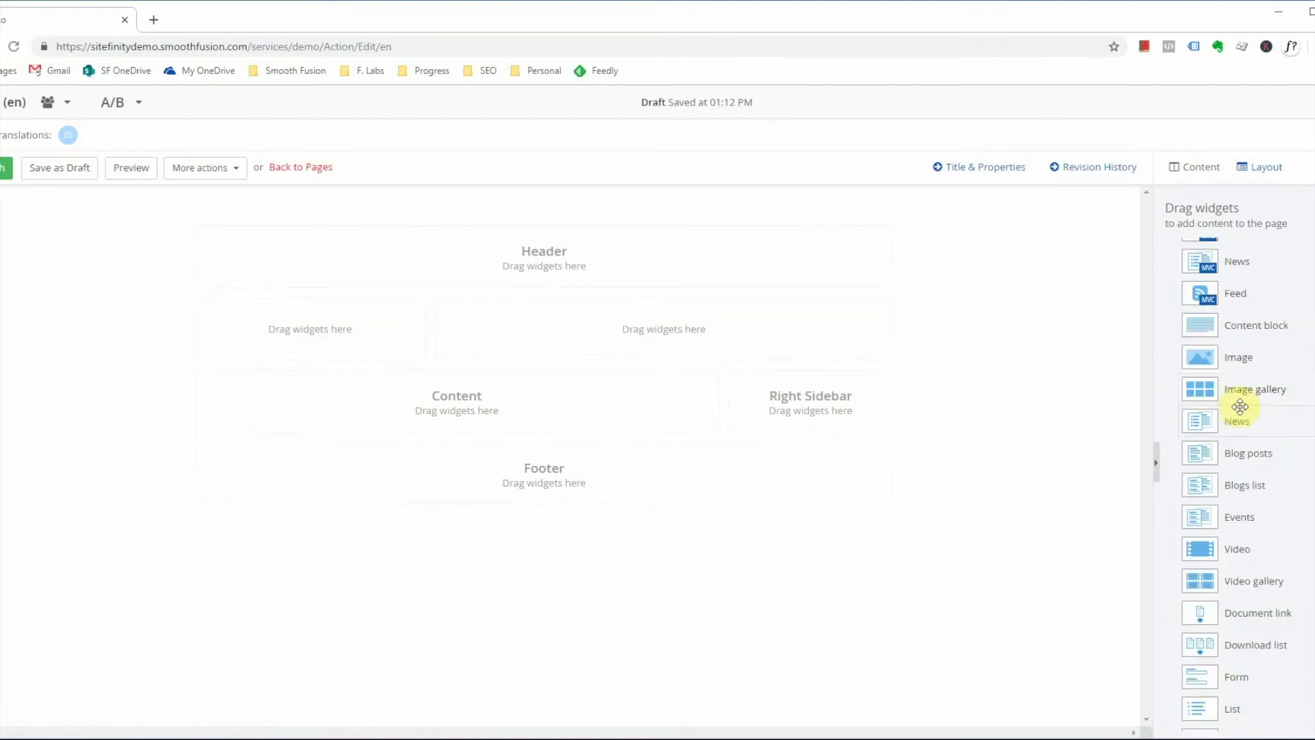
{"action": "scroll", "coordinate": [1241, 404], "scroll_direction": "down", "scroll_amount": 3}
{"action": "scroll", "coordinate": [1248, 402], "scroll_direction": "down", "scroll_amount": 3}
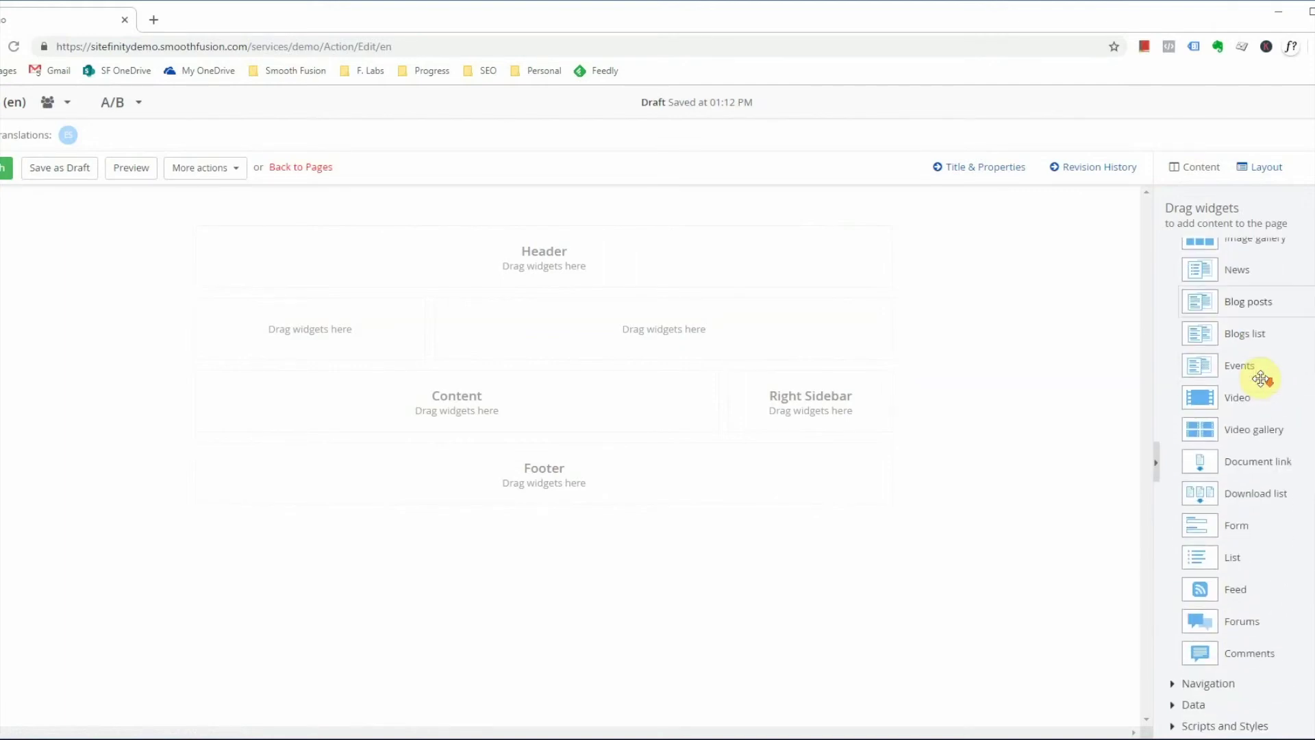
{"action": "scroll", "coordinate": [1259, 381], "scroll_direction": "down", "scroll_amount": 3}
{"action": "scroll", "coordinate": [1262, 378], "scroll_direction": "down", "scroll_amount": 2}
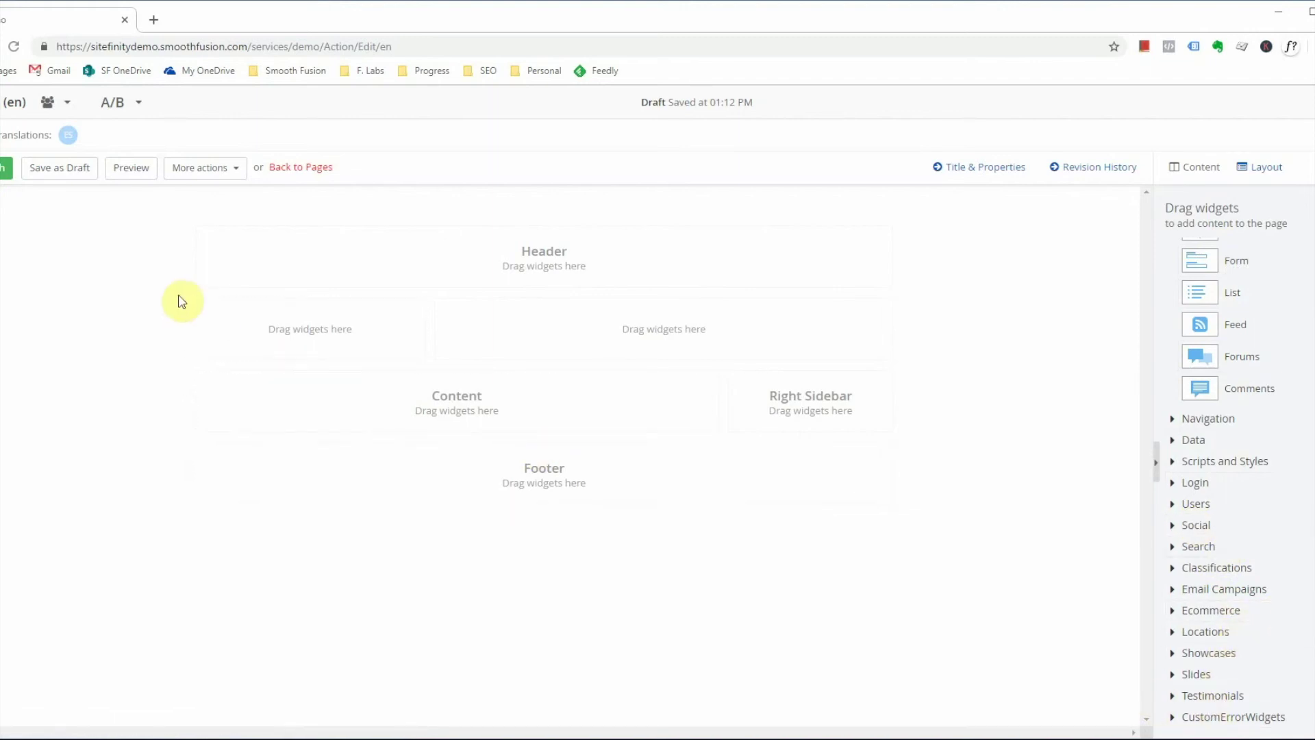
Step: Publish the Demo page
{"action": "left_click", "coordinate": [5, 170]}
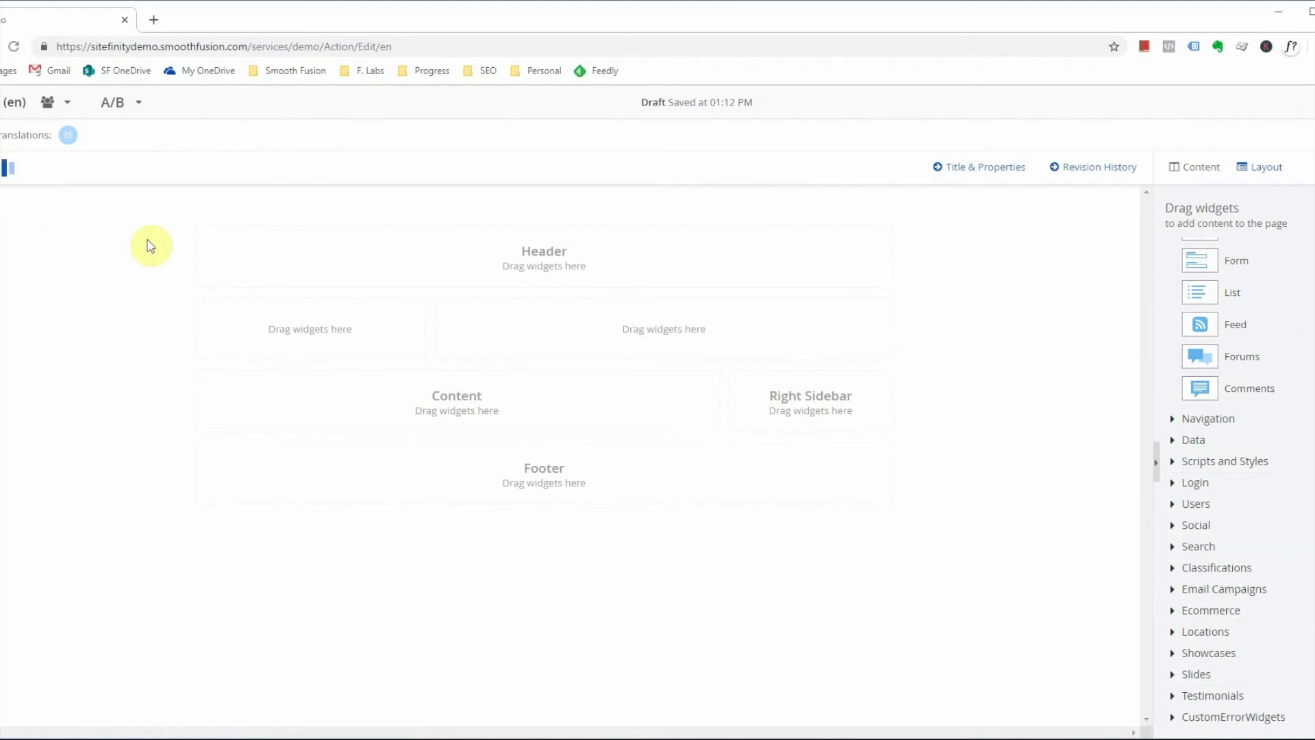